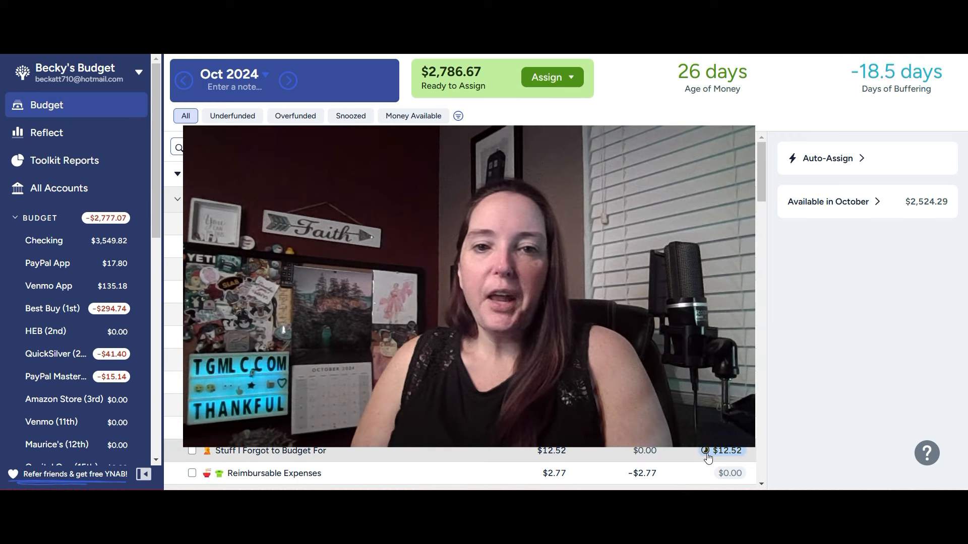
{"action": "left_click_drag", "start_coordinate": [750, 445], "coordinate": [317, 184]}
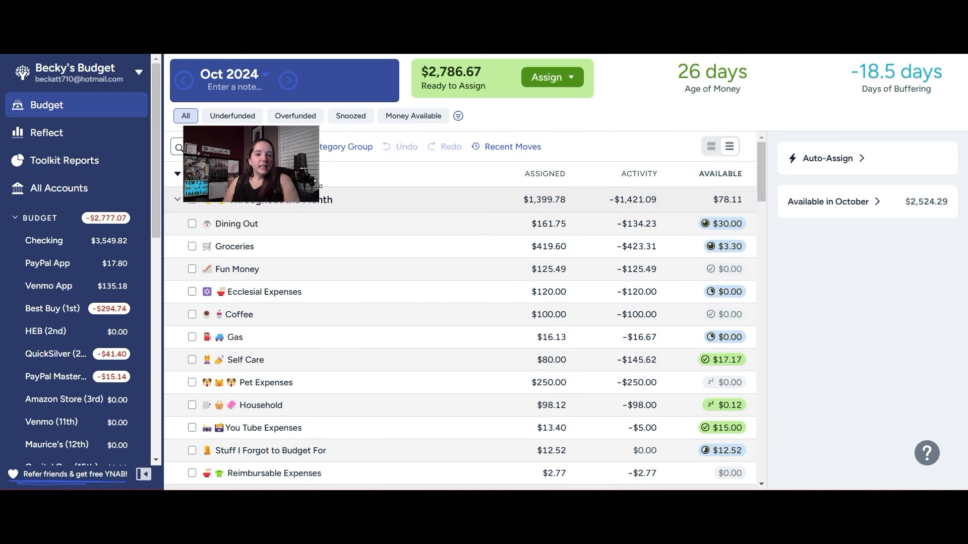
{"action": "left_click_drag", "start_coordinate": [211, 165], "coordinate": [53, 105]}
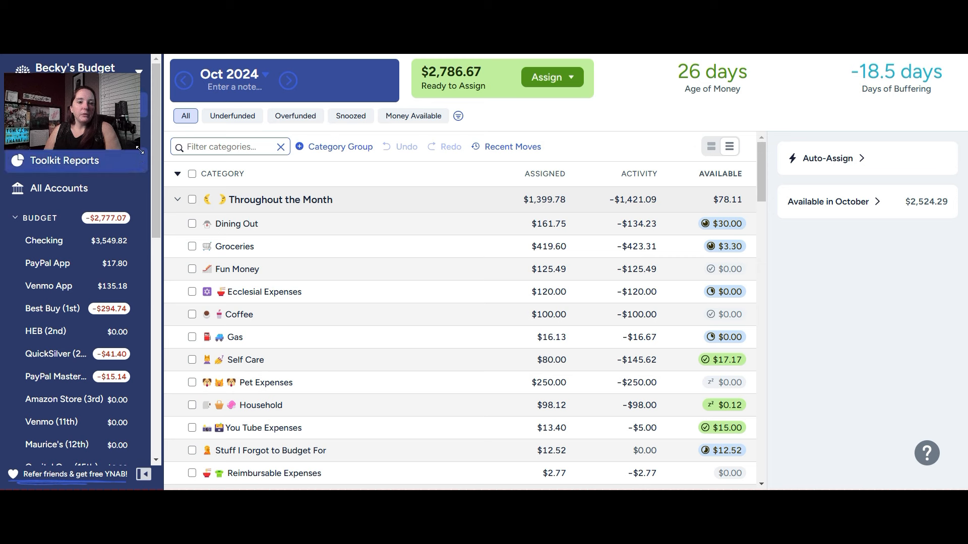
{"action": "left_click_drag", "start_coordinate": [139, 150], "coordinate": [122, 135]}
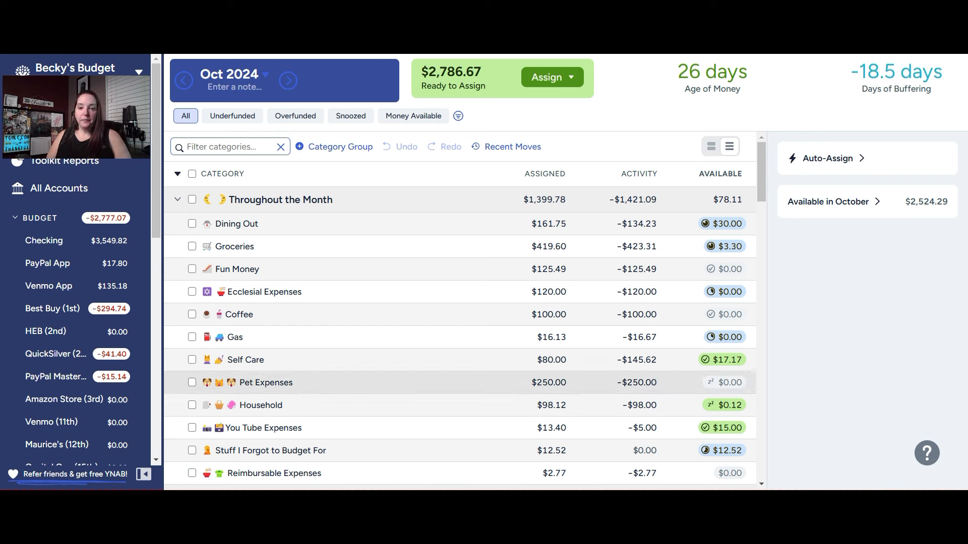
Add $50 to the amount assigned to the Dining Out category for October 2024.
{"action": "left_click", "coordinate": [525, 226]}
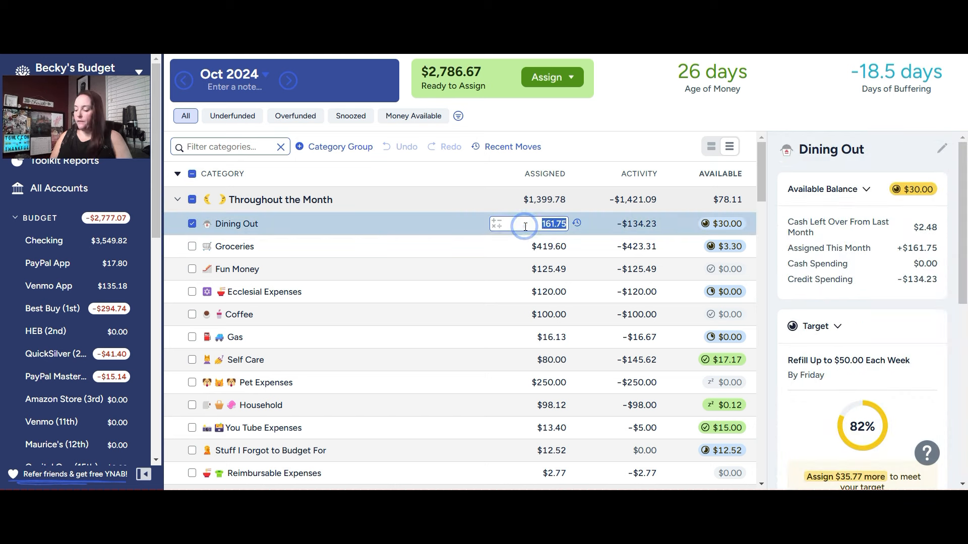
{"action": "key", "text": "Right"}
{"action": "type", "text": "+50"}
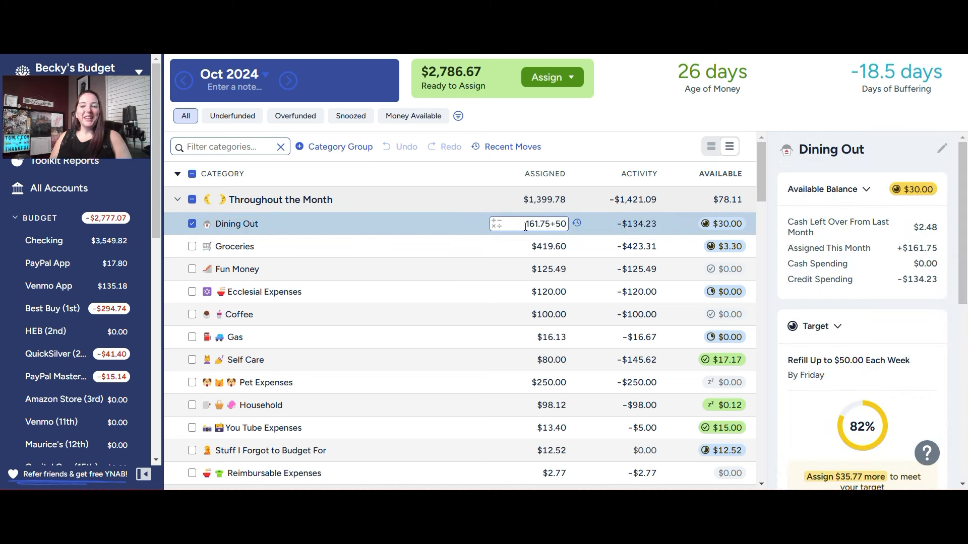
{"action": "key", "text": "Return"}
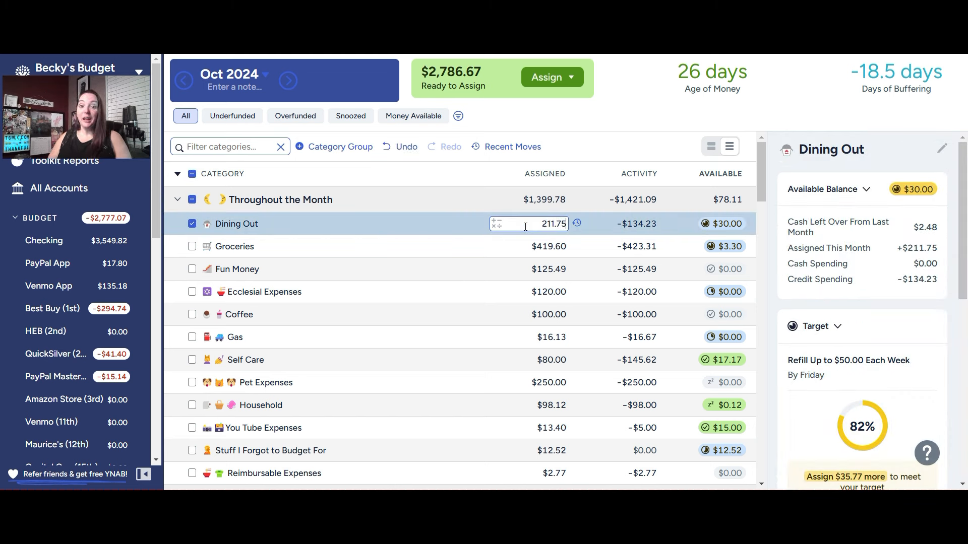
Add $125 to the amount assigned to the Groceries category.
{"action": "left_click", "coordinate": [535, 249]}
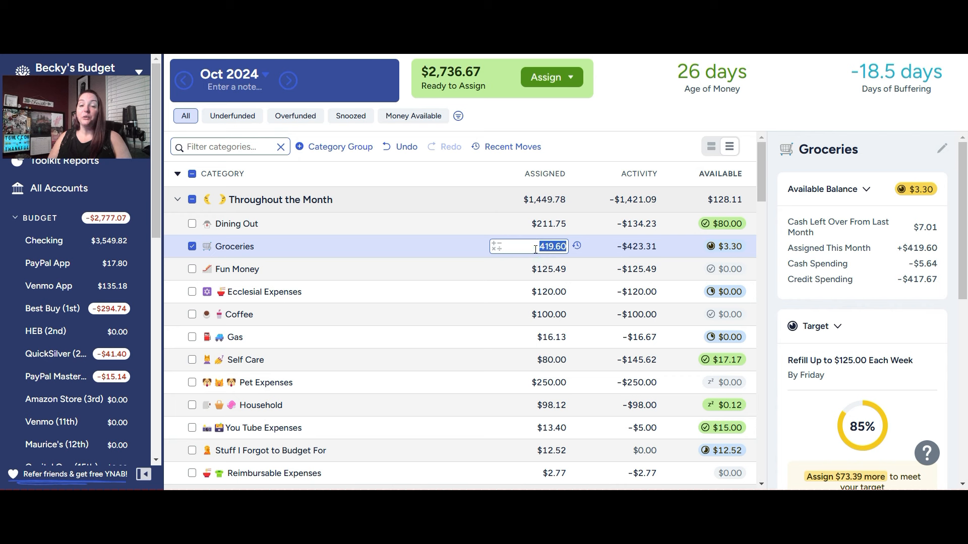
{"action": "type", "text": "+"}
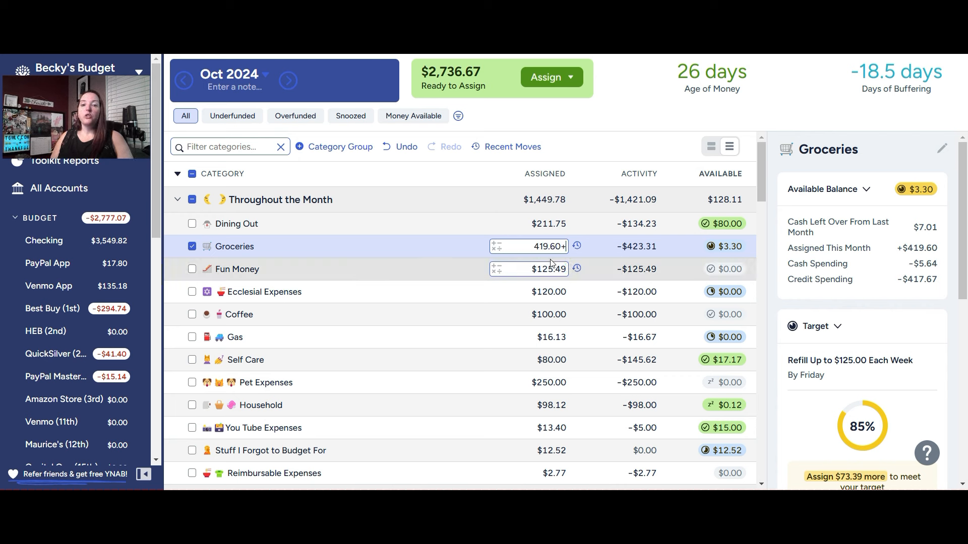
{"action": "type", "text": "02"}
{"action": "key", "text": "BackSpace"}
{"action": "key", "text": "BackSpace"}
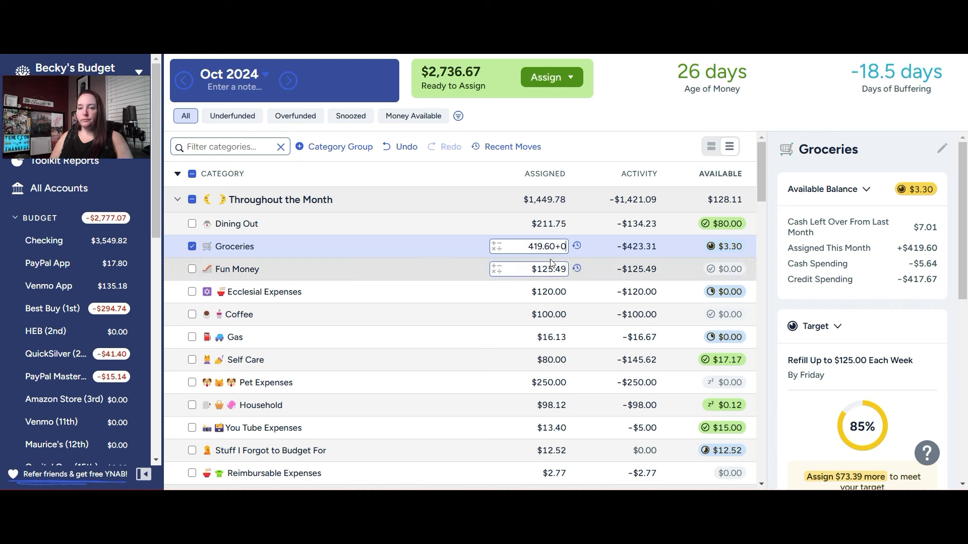
{"action": "type", "text": "125"}
{"action": "key", "text": "Return"}
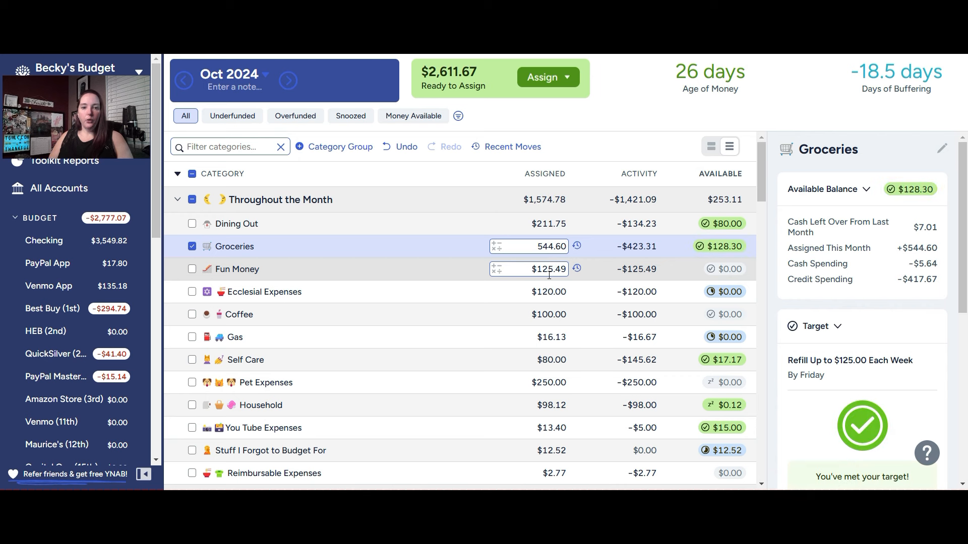
Increase the assigned amounts by $10 for Fun Money and by $80 for Ecclesial Expenses.
{"action": "left_click", "coordinate": [565, 271]}
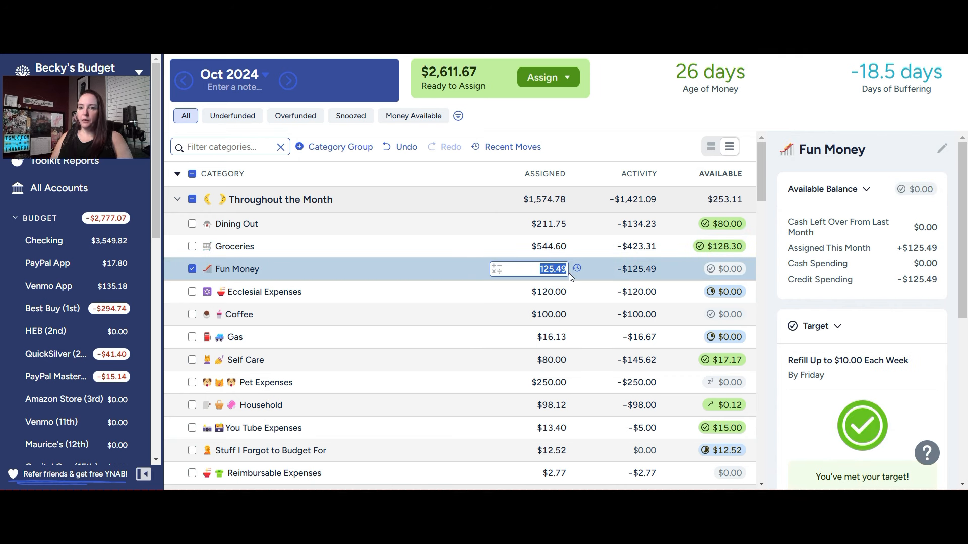
{"action": "type", "text": "+10"}
{"action": "key", "text": "Return"}
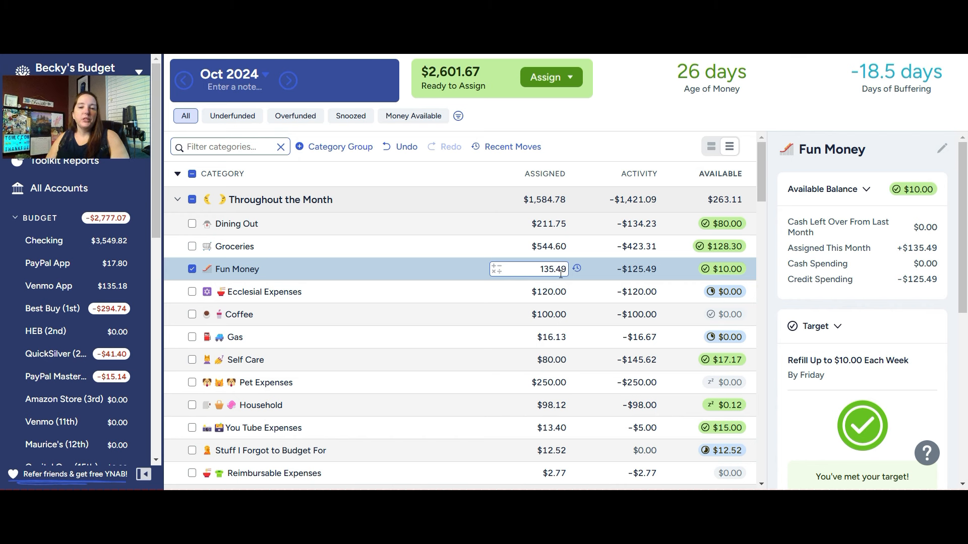
{"action": "left_click", "coordinate": [555, 286]}
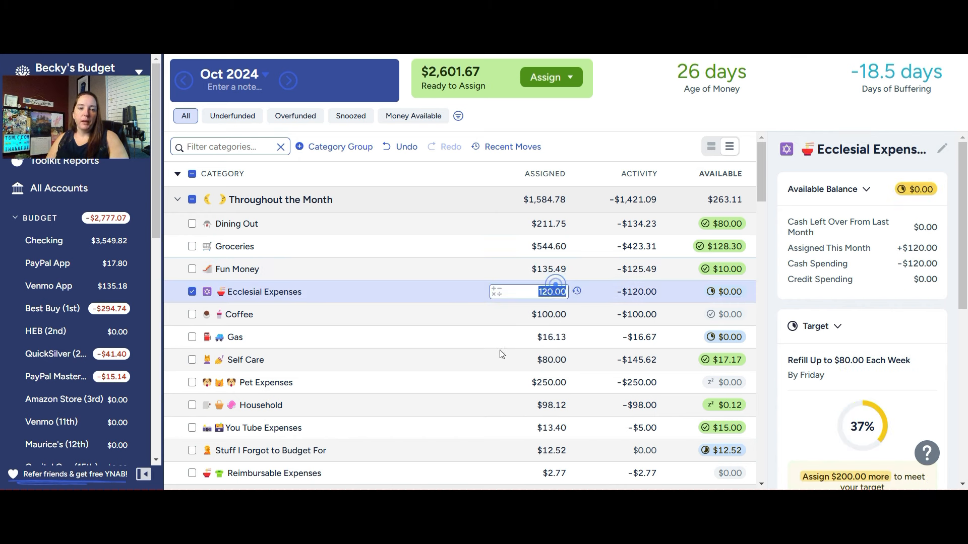
{"action": "type", "text": "+80"}
{"action": "key", "text": "Return"}
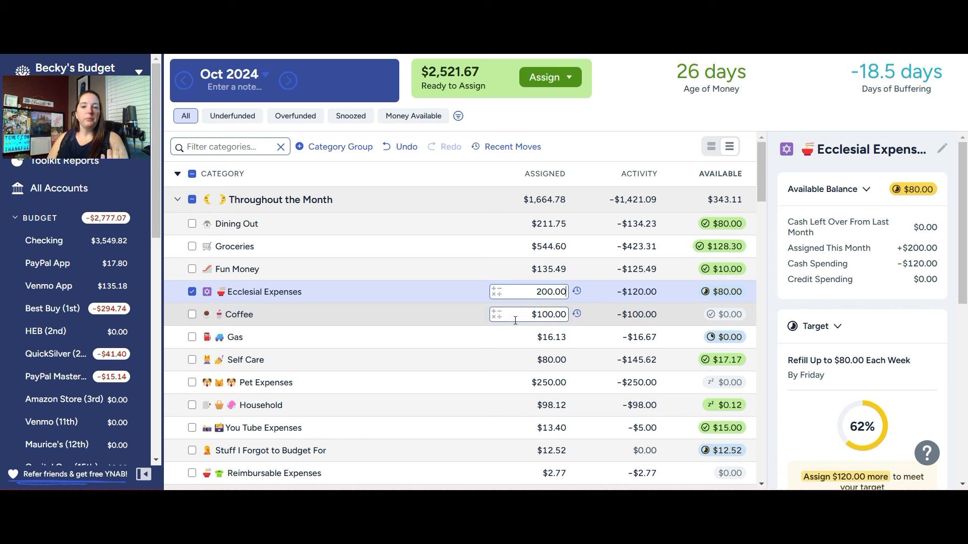
Increase the assigned amounts for Coffee and Gas by $25 each.
{"action": "left_click", "coordinate": [536, 314]}
{"action": "type", "text": "+25"}
{"action": "key", "text": "Return"}
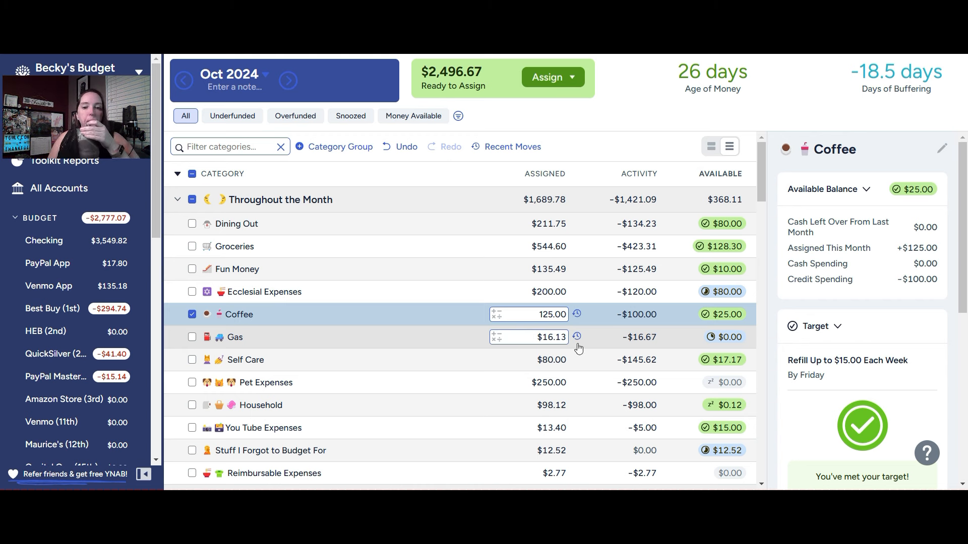
{"action": "left_click", "coordinate": [556, 338]}
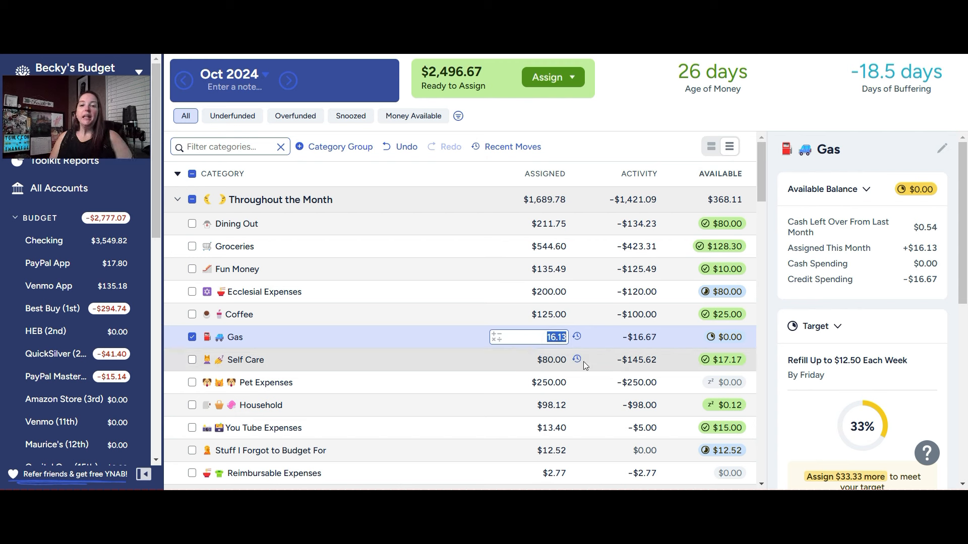
{"action": "type", "text": "+25"}
{"action": "key", "text": "Return"}
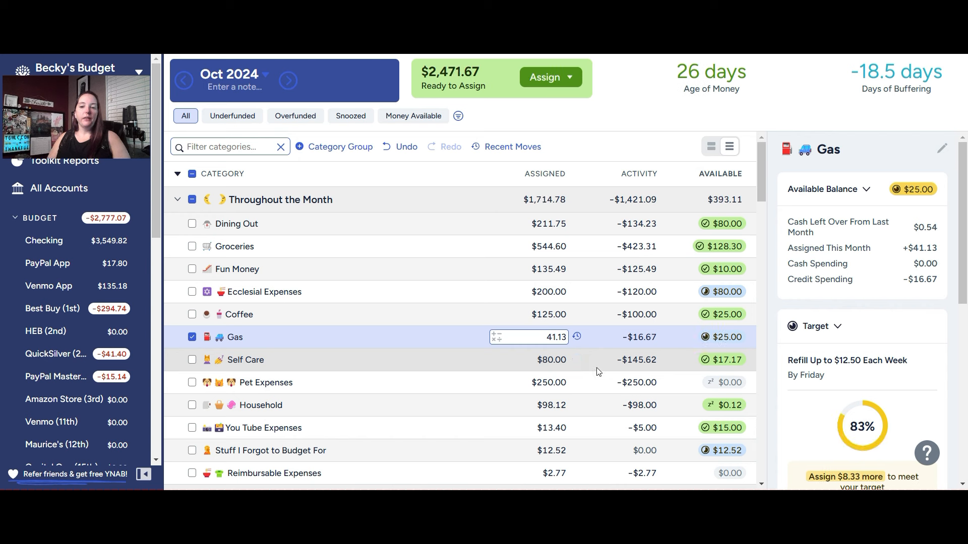
Add $25 to the amount assigned to Self Care and deselect the category.
{"action": "left_click", "coordinate": [554, 360]}
{"action": "type", "text": "+285"}
{"action": "key", "text": "BackSpace"}
{"action": "key", "text": "BackSpace"}
{"action": "type", "text": "5"}
{"action": "key", "text": "Return"}
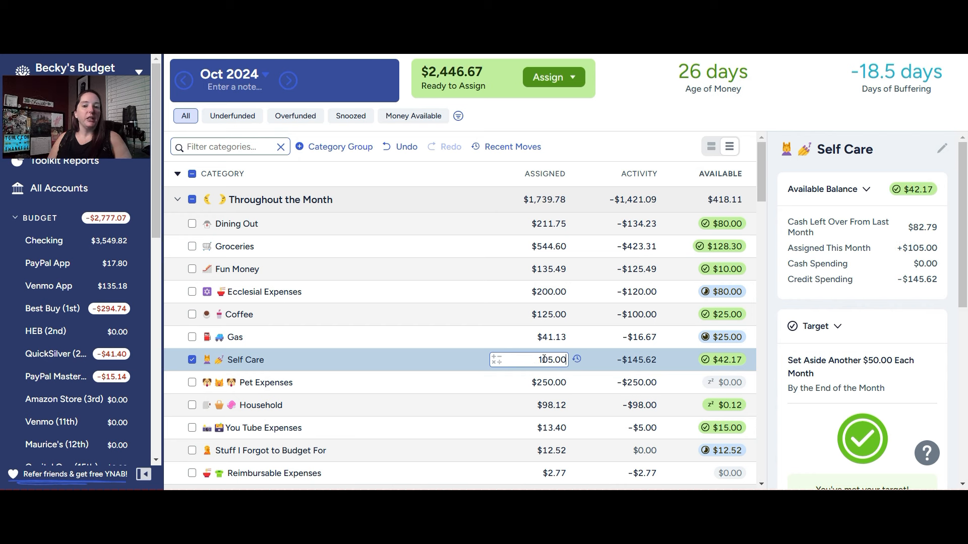
{"action": "left_click", "coordinate": [192, 360]}
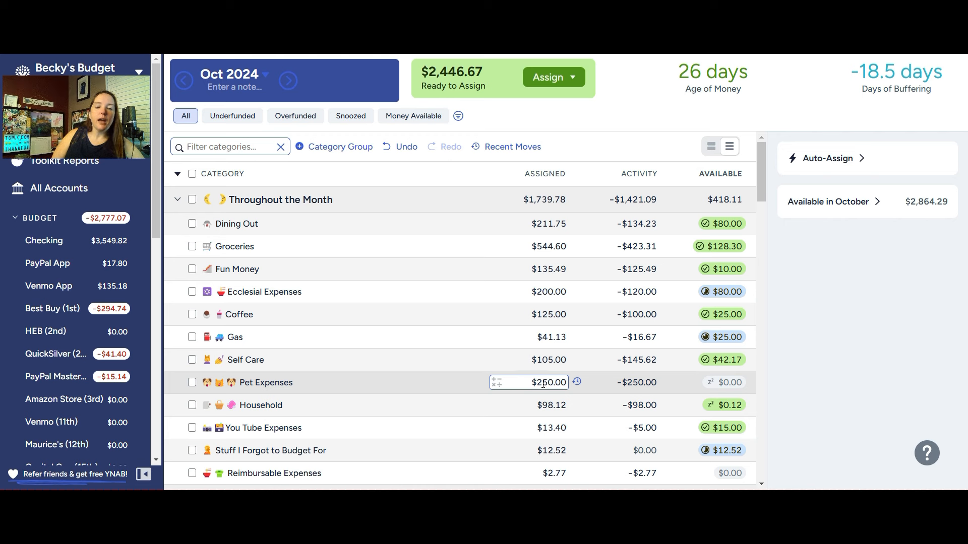
Review the remaining Throughout the Month categories and the bills in the Once a Month group for funding needs.
{"action": "left_click", "coordinate": [522, 400]}
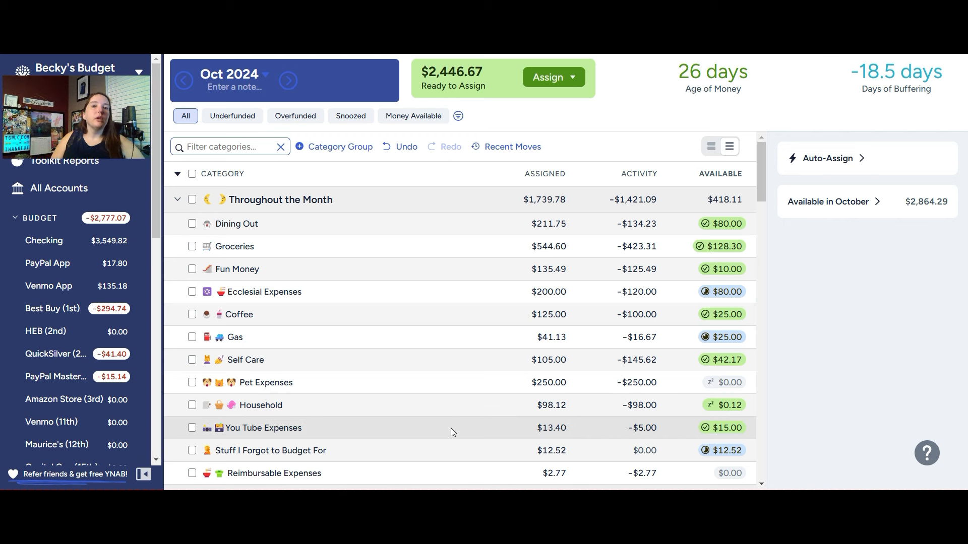
{"action": "left_click", "coordinate": [511, 385]}
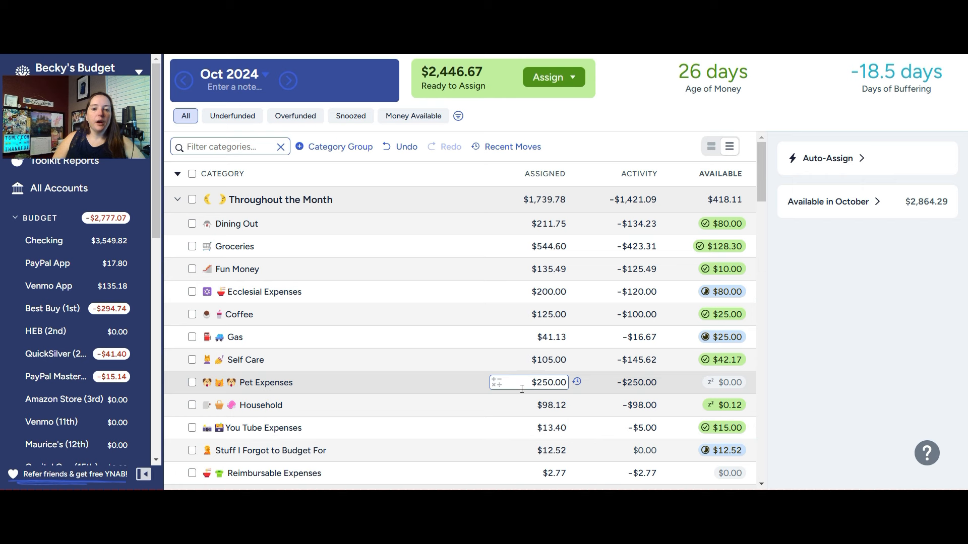
{"action": "scroll", "coordinate": [531, 410], "scroll_direction": "down", "scroll_amount": 1}
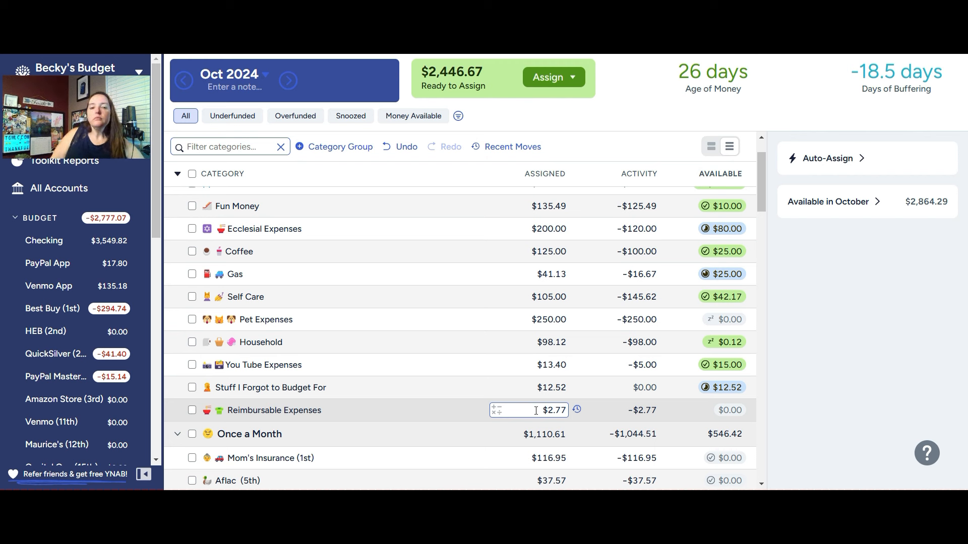
{"action": "left_click", "coordinate": [548, 389]}
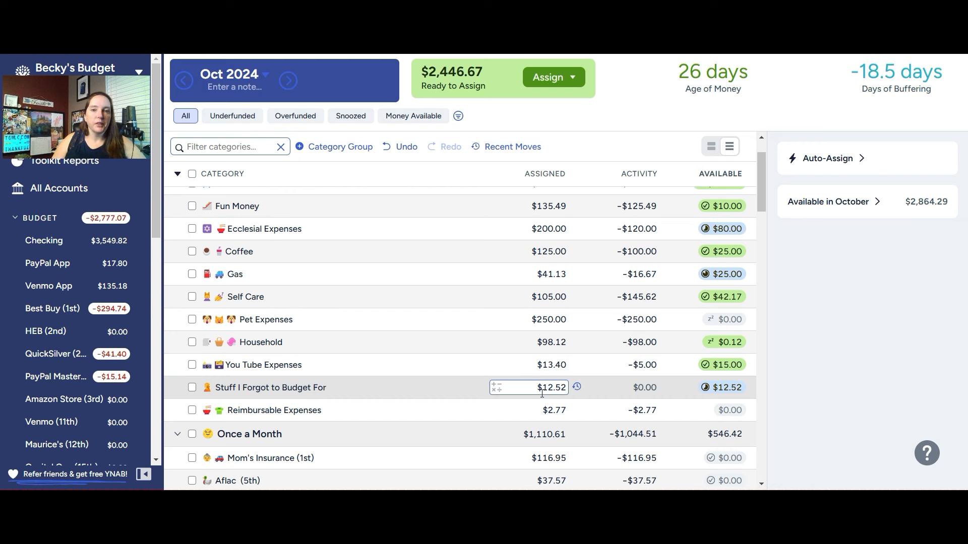
{"action": "left_click", "coordinate": [535, 342]}
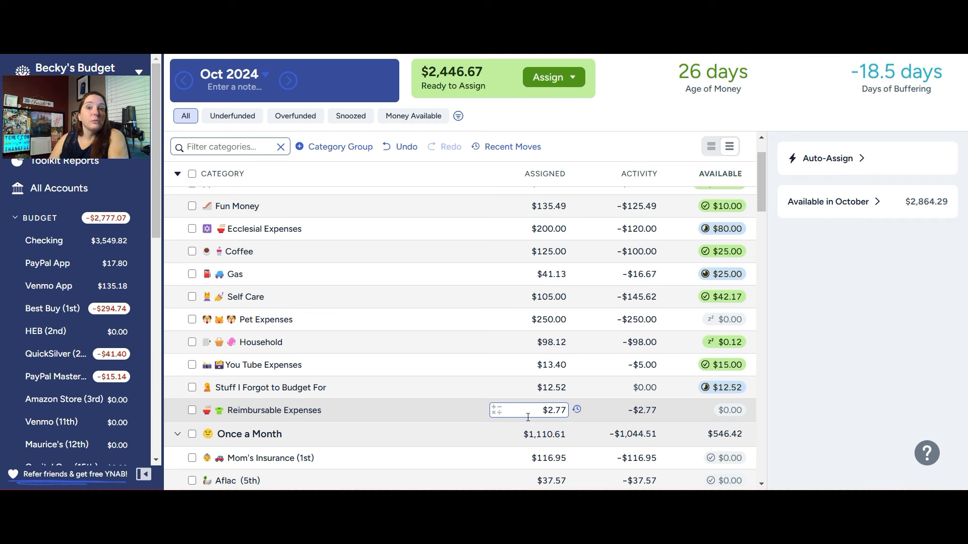
{"action": "scroll", "coordinate": [524, 418], "scroll_direction": "down", "scroll_amount": 1}
{"action": "left_click", "coordinate": [519, 411]}
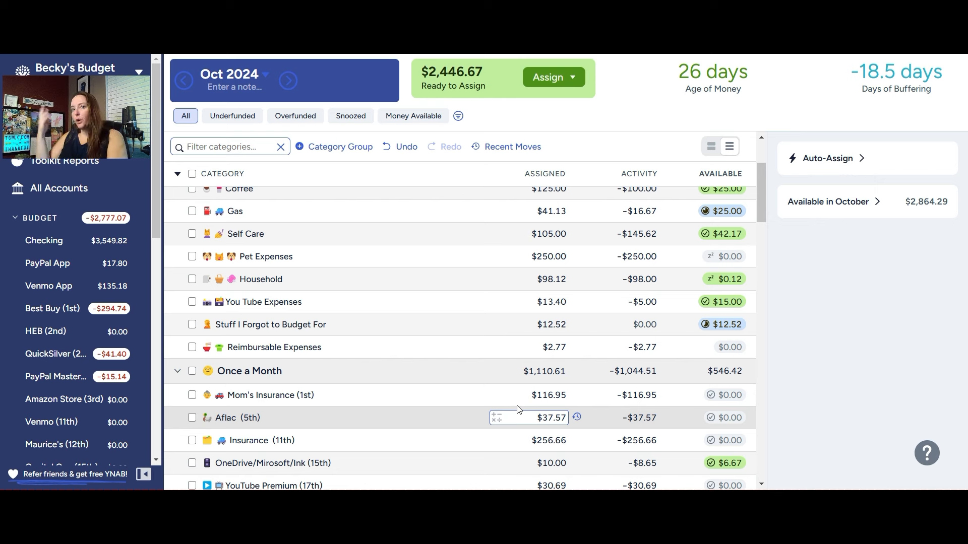
{"action": "scroll", "coordinate": [494, 364], "scroll_direction": "down", "scroll_amount": 1}
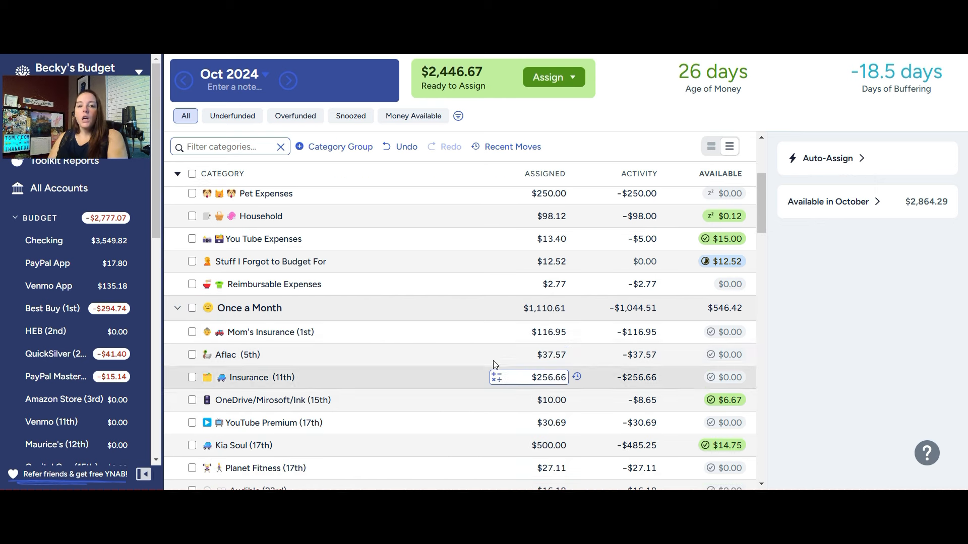
{"action": "scroll", "coordinate": [494, 362], "scroll_direction": "down", "scroll_amount": 2}
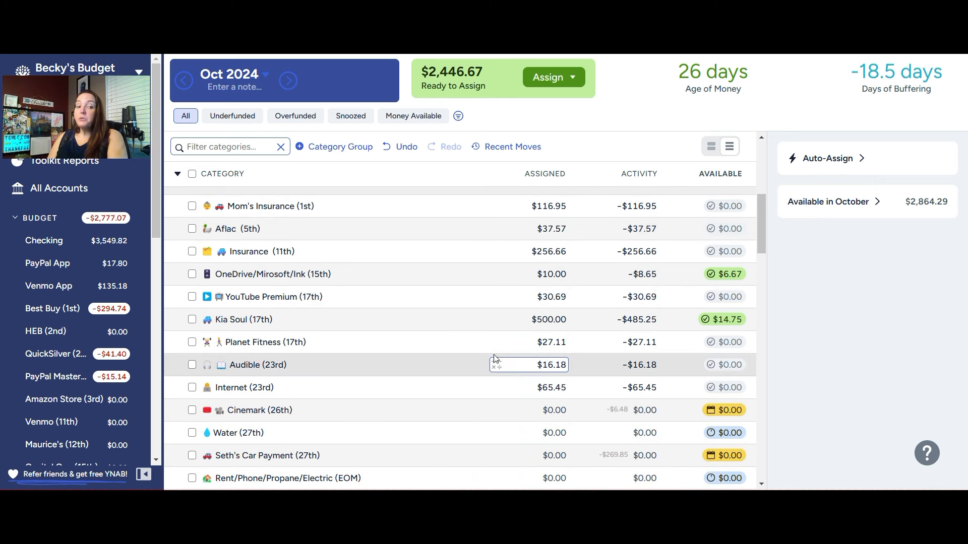
{"action": "scroll", "coordinate": [494, 358], "scroll_direction": "down", "scroll_amount": 1}
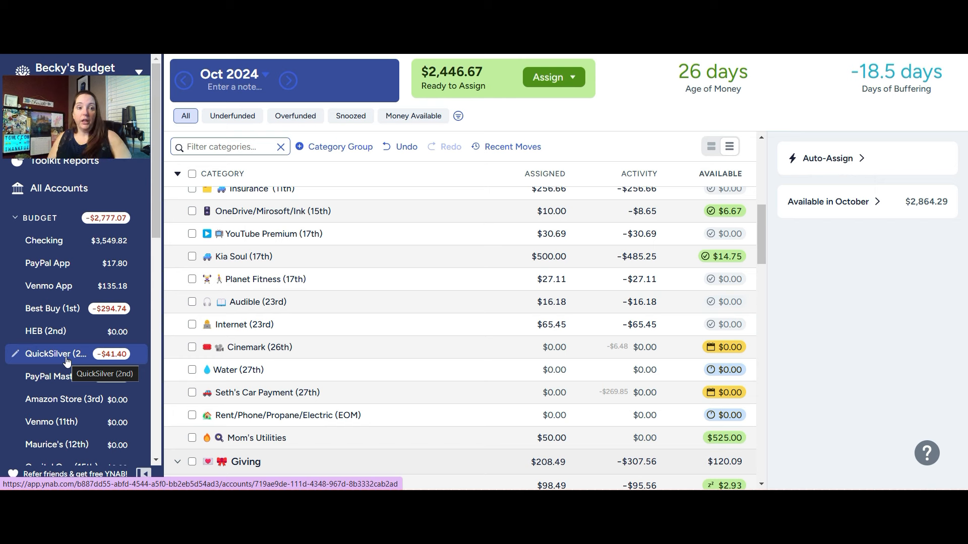
Assign $6.48 to the Cinemark (26th) category in the Once a Month group.
{"action": "scroll", "coordinate": [461, 295], "scroll_direction": "down", "scroll_amount": 1}
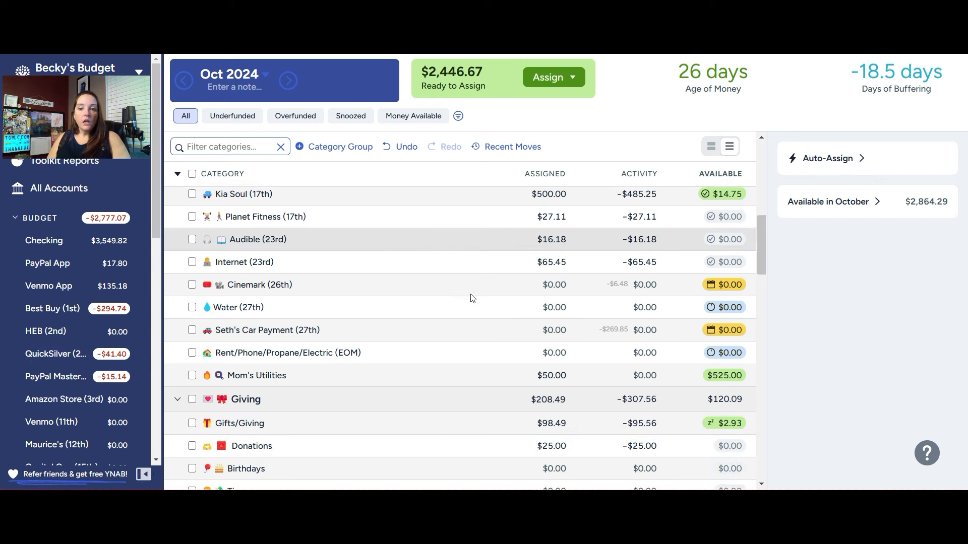
{"action": "left_click", "coordinate": [391, 288]}
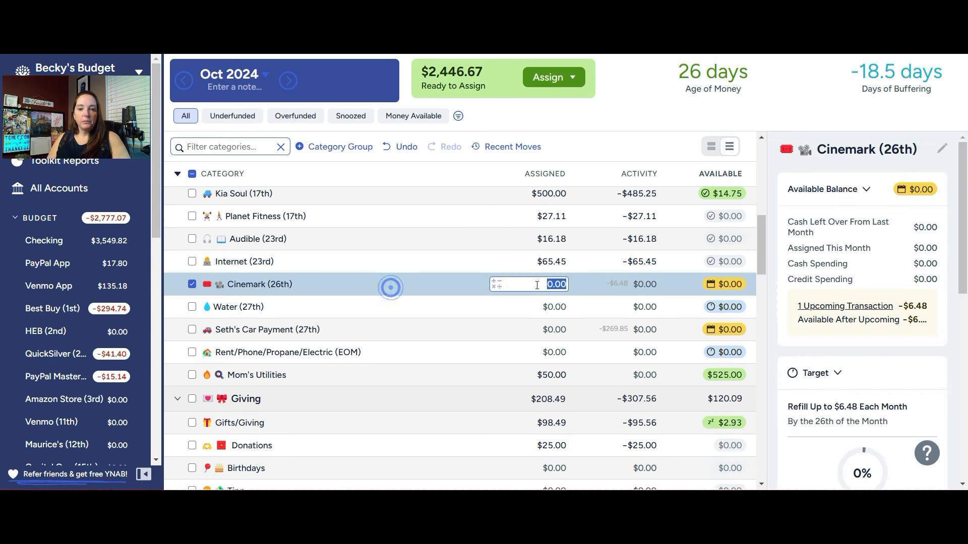
{"action": "type", "text": "6.48"}
{"action": "key", "text": "Return"}
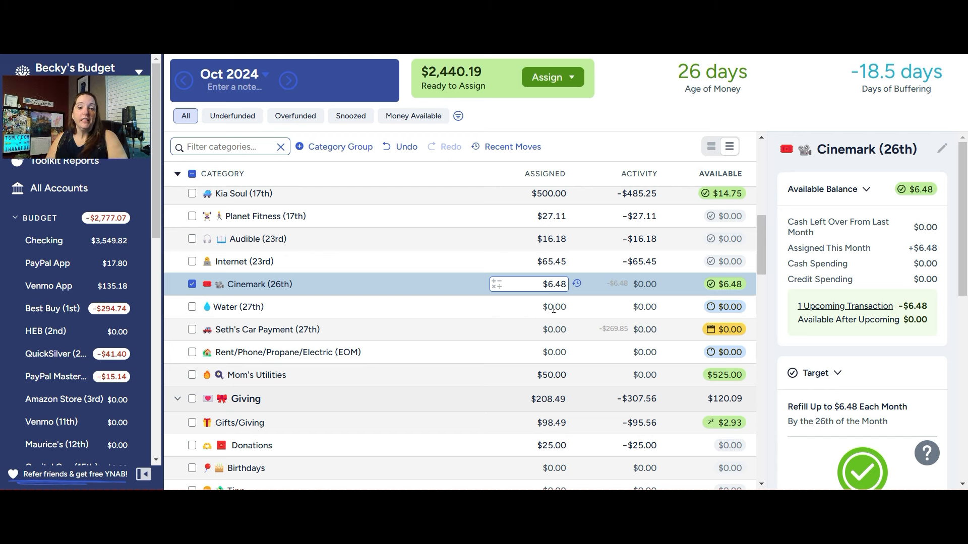
Assign $101.57 to the Water (27th) category and view its target details.
{"action": "left_click", "coordinate": [554, 308]}
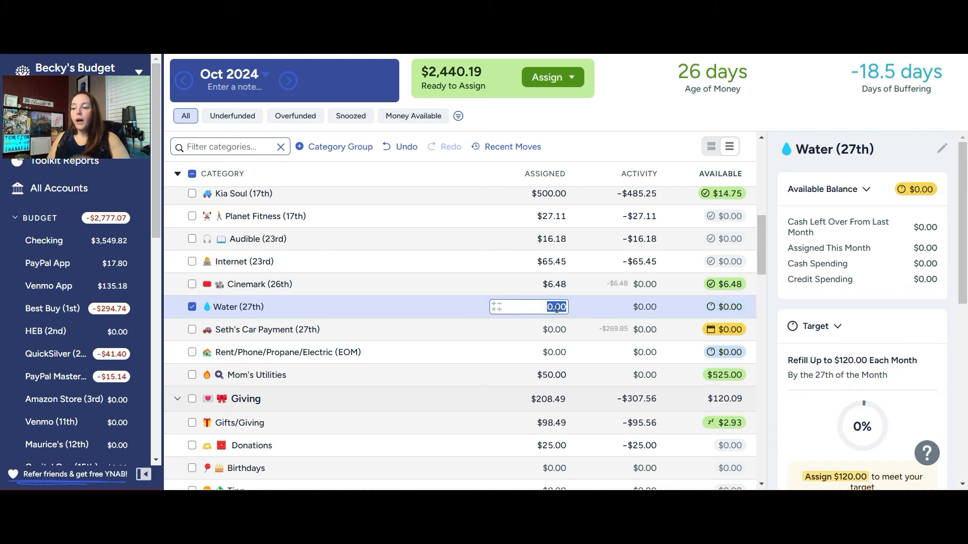
{"action": "type", "text": "101.57"}
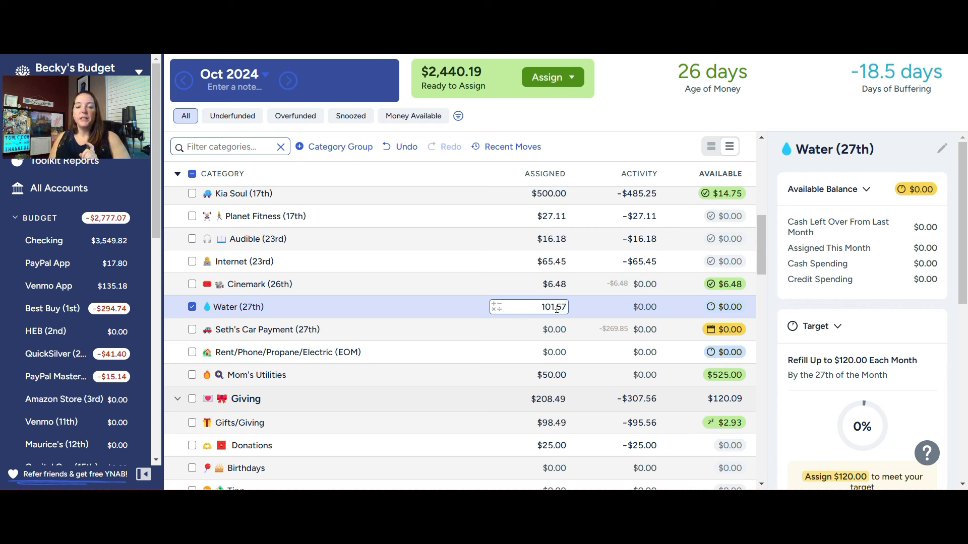
{"action": "key", "text": "Return"}
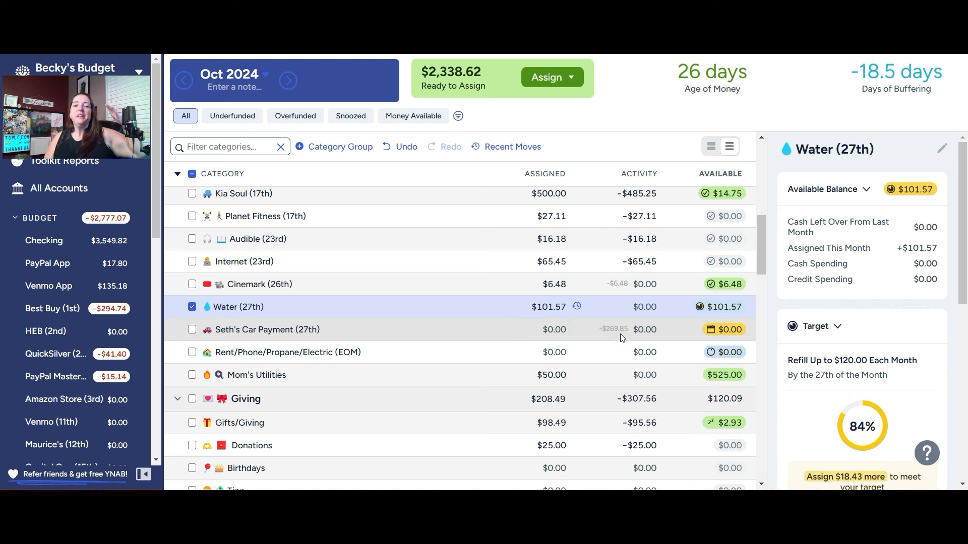
{"action": "scroll", "coordinate": [819, 345], "scroll_direction": "down", "scroll_amount": 3}
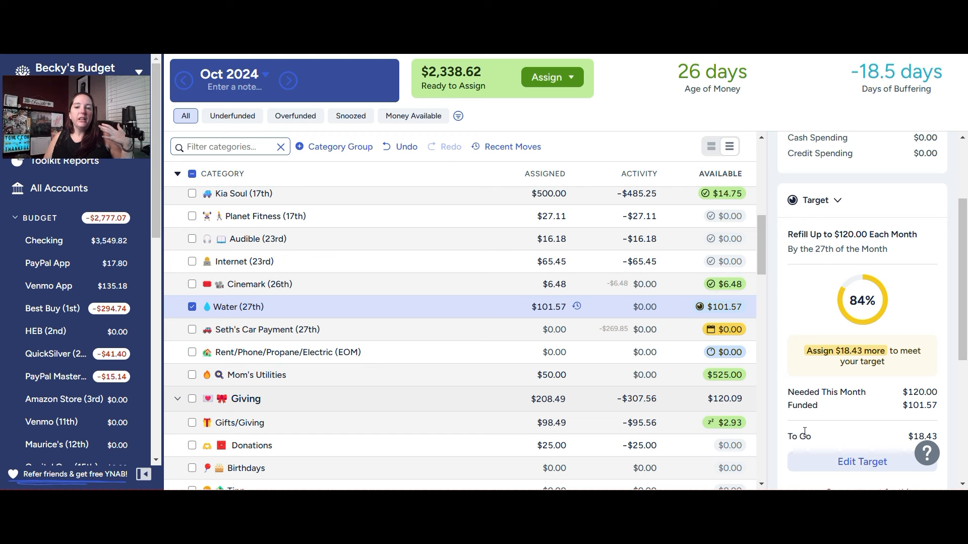
Snooze this month's target for the Water (27th) category and view the target of the car payment category due the 27th.
{"action": "scroll", "coordinate": [806, 425], "scroll_direction": "down", "scroll_amount": 1}
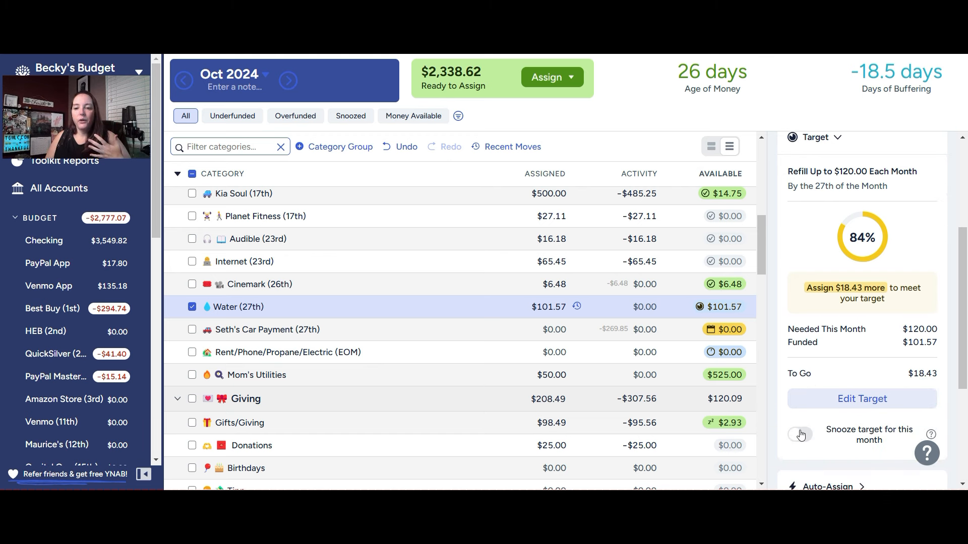
{"action": "left_click", "coordinate": [800, 434]}
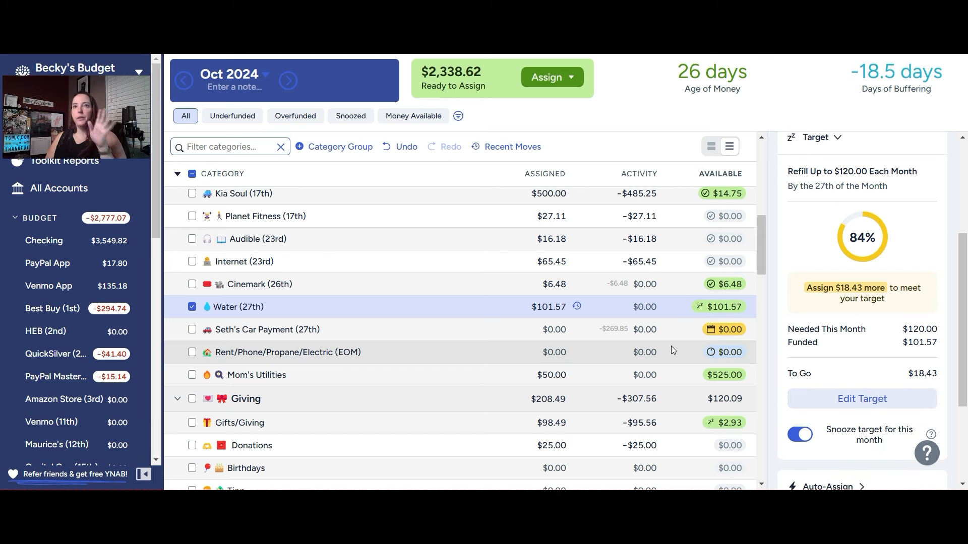
{"action": "left_click", "coordinate": [579, 328]}
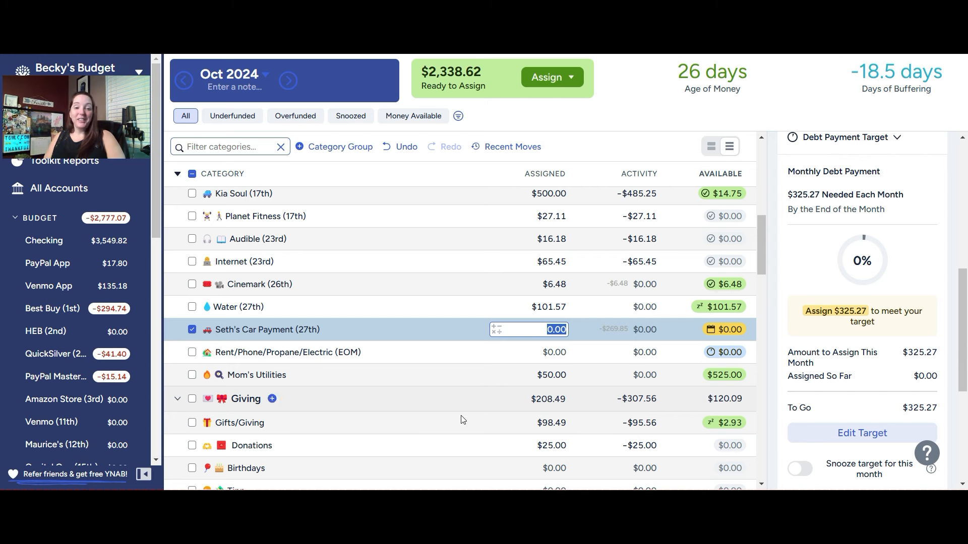
{"action": "left_click", "coordinate": [192, 330]}
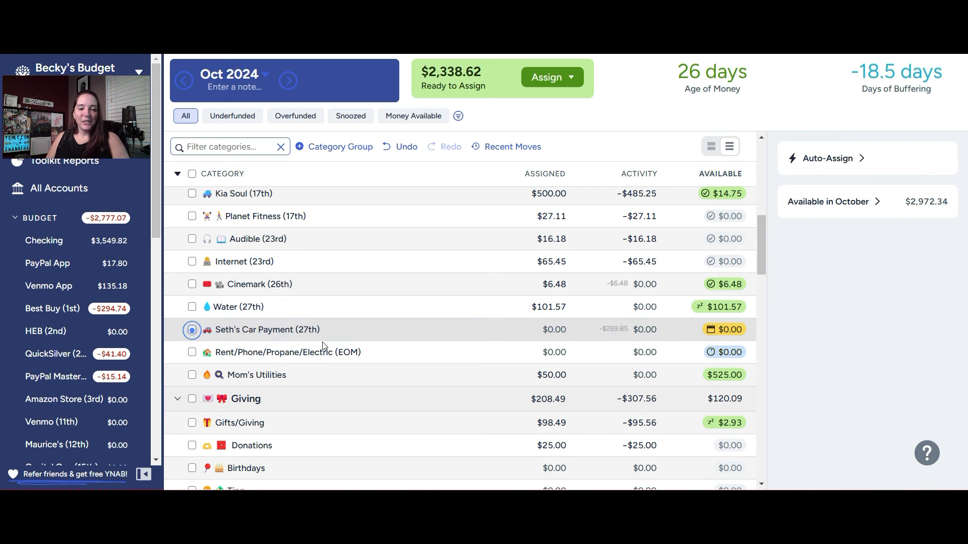
Delete the scheduled 10/27/2024 car payment from the Checking account and return to the budget.
{"action": "left_click", "coordinate": [51, 241]}
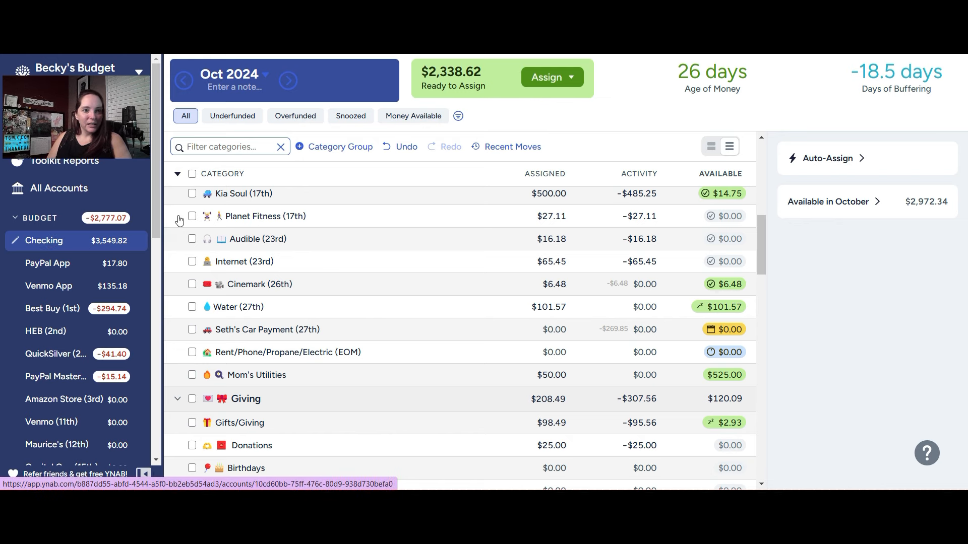
{"action": "scroll", "coordinate": [295, 298], "scroll_direction": "down", "scroll_amount": 4}
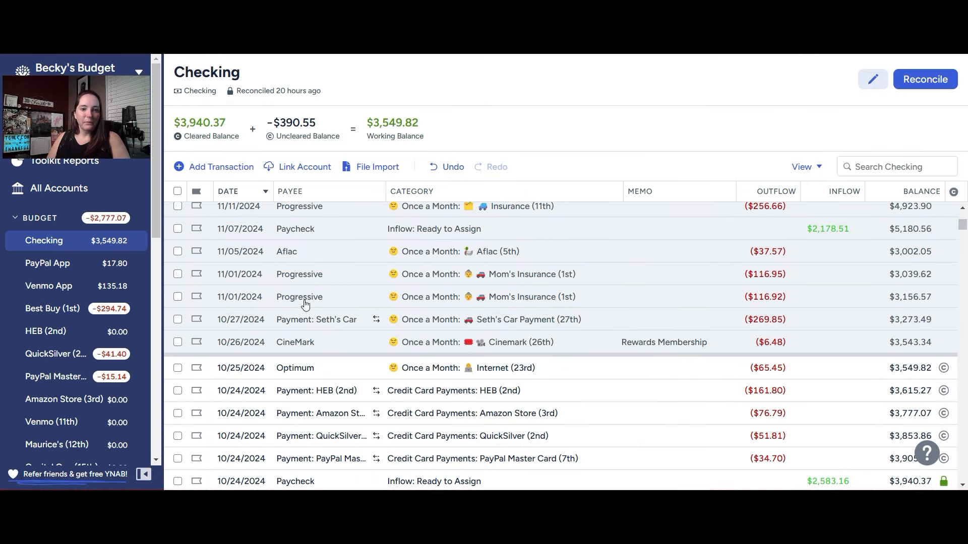
{"action": "left_click", "coordinate": [178, 320]}
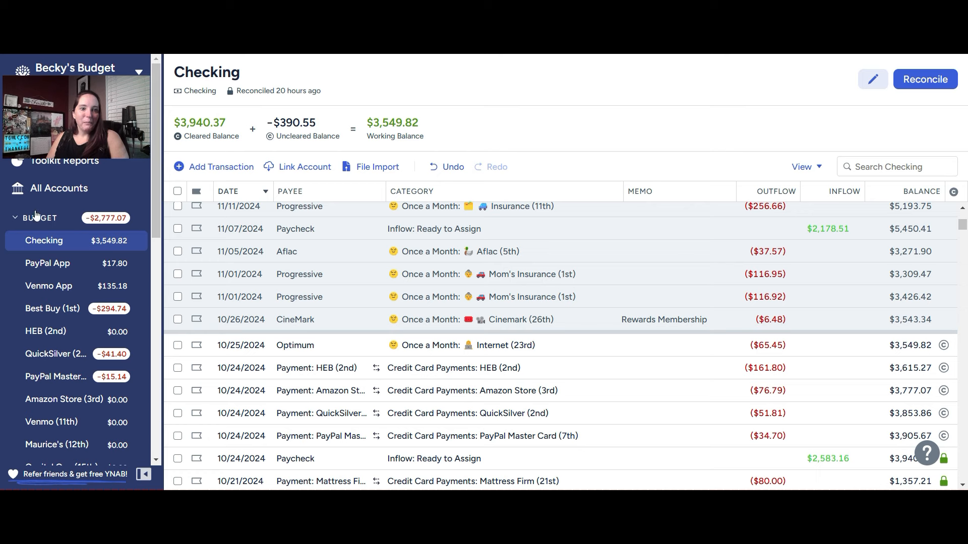
{"action": "left_click", "coordinate": [64, 96]}
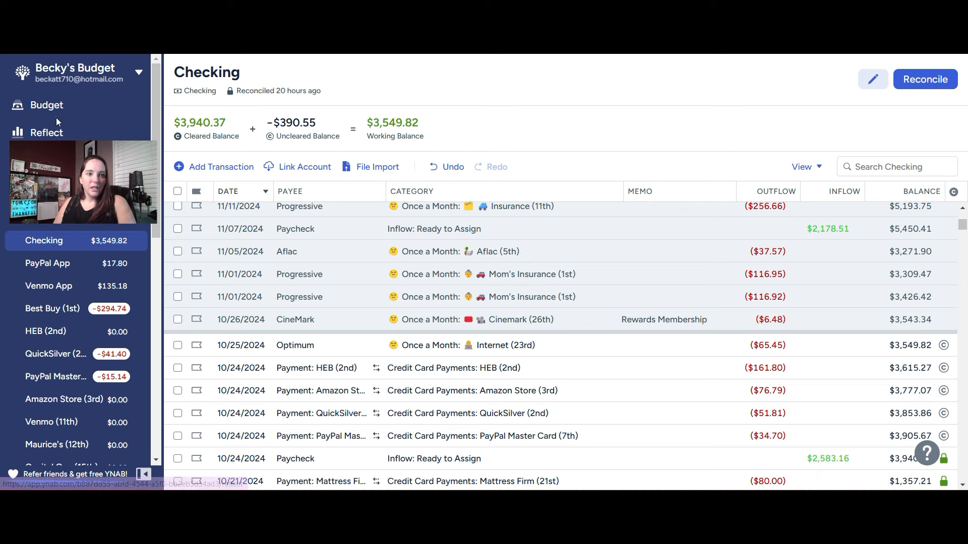
{"action": "left_click", "coordinate": [55, 105]}
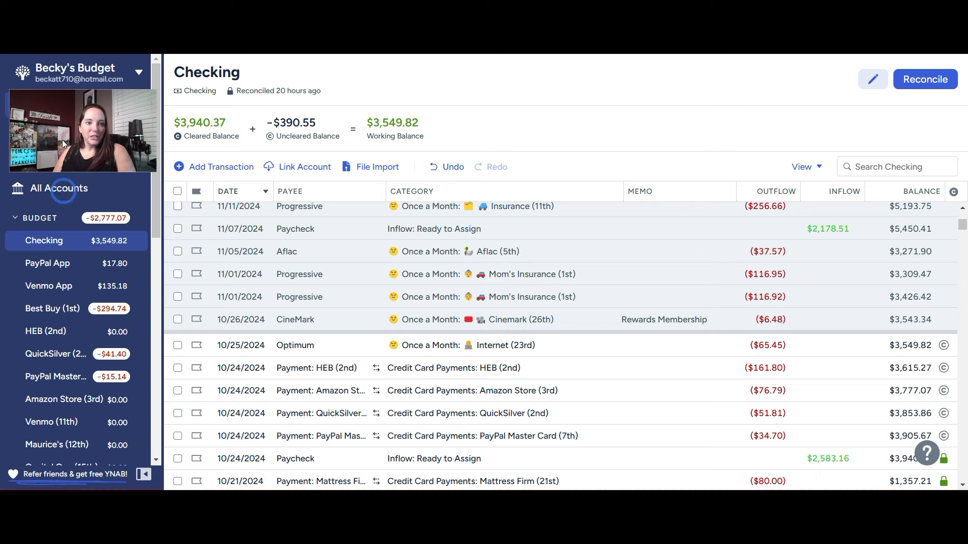
Hide the car payment (27th) category in the Once a Month group.
{"action": "scroll", "coordinate": [231, 339], "scroll_direction": "down", "scroll_amount": 4}
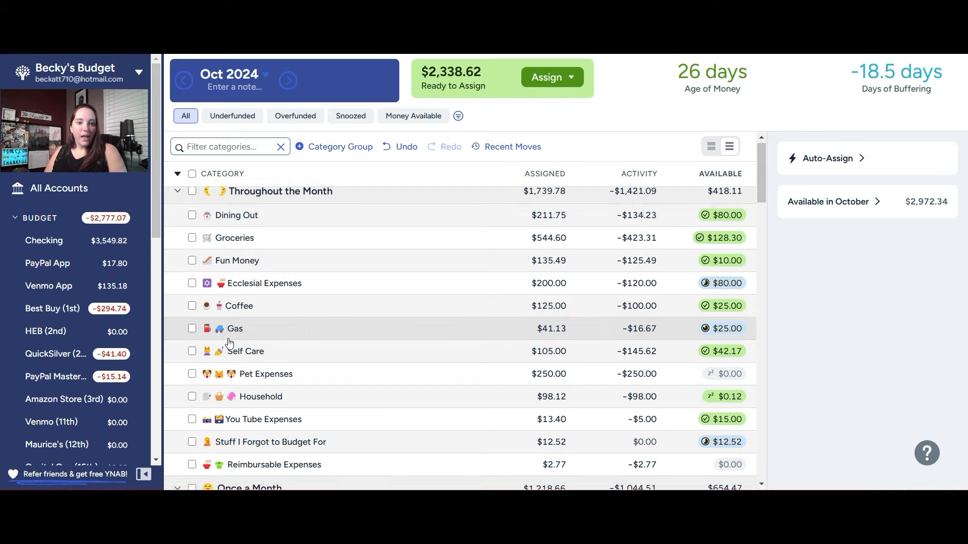
{"action": "scroll", "coordinate": [282, 339], "scroll_direction": "down", "scroll_amount": 1}
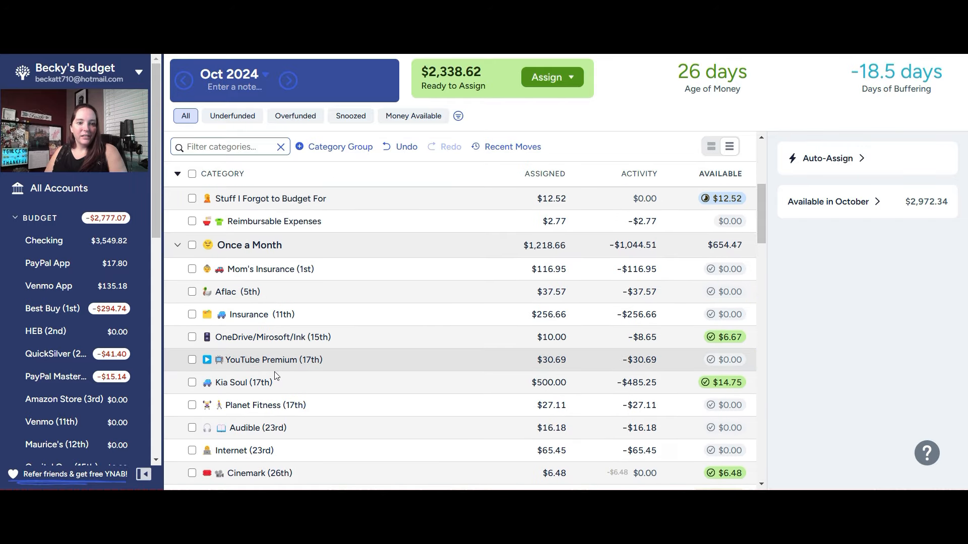
{"action": "scroll", "coordinate": [276, 375], "scroll_direction": "down", "scroll_amount": 1}
{"action": "scroll", "coordinate": [268, 387], "scroll_direction": "down", "scroll_amount": 1}
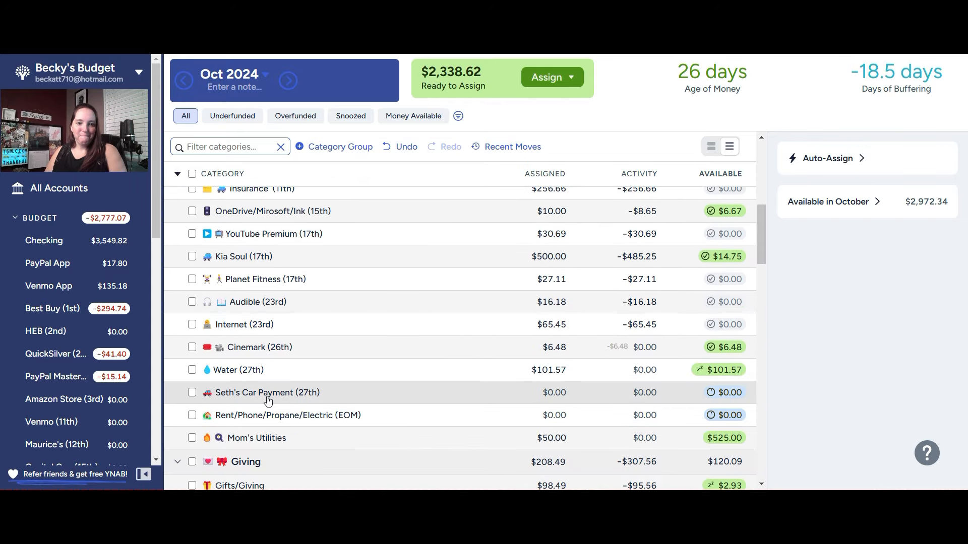
{"action": "left_click", "coordinate": [263, 395]}
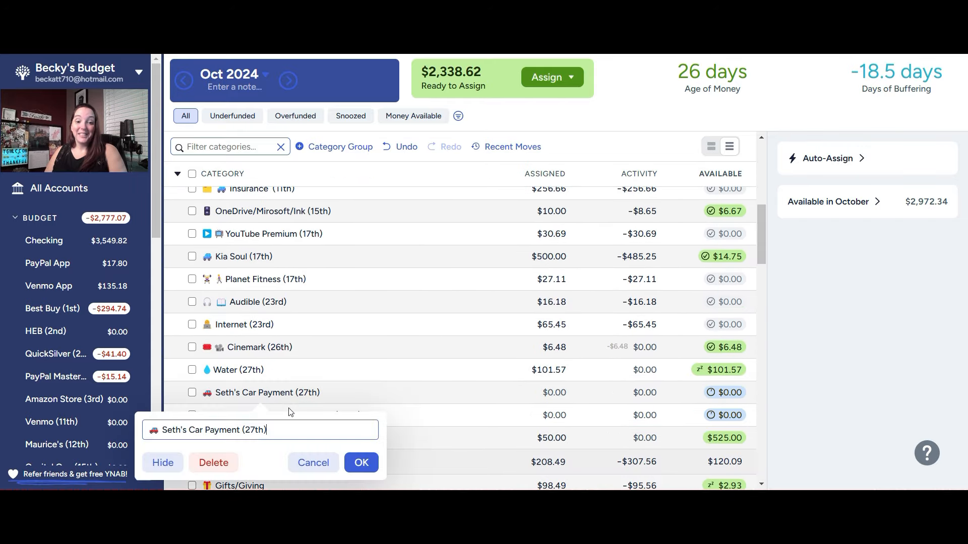
{"action": "left_click", "coordinate": [166, 462]}
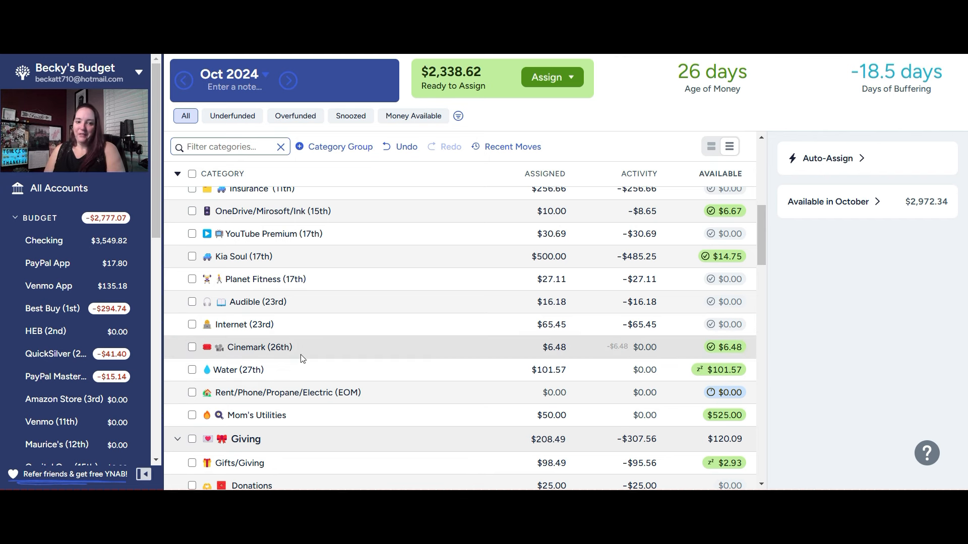
Assign $600 to the Rent/Phone/Propane/Electric (EOM) category in the Once a Month group and deselect it.
{"action": "scroll", "coordinate": [301, 358], "scroll_direction": "down", "scroll_amount": 1}
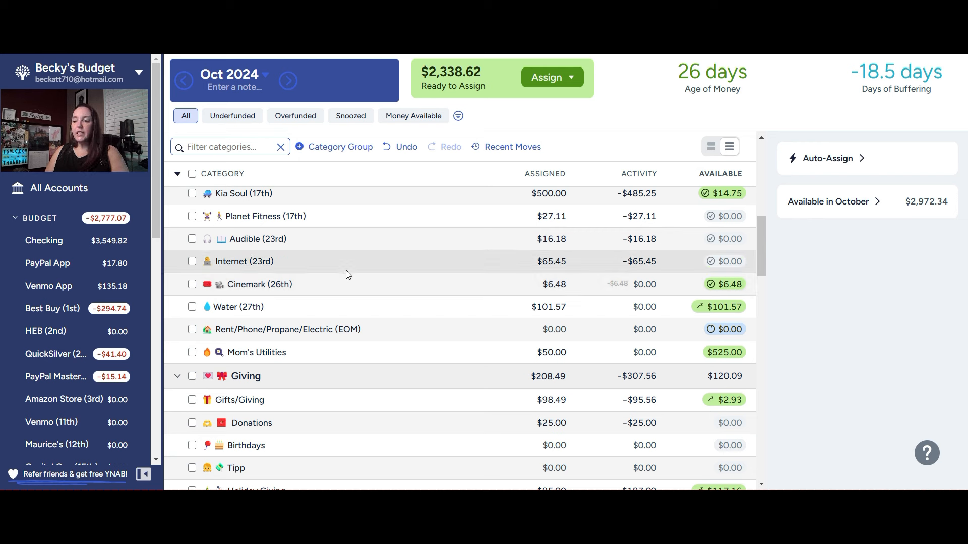
{"action": "mouse_move", "coordinate": [267, 287]}
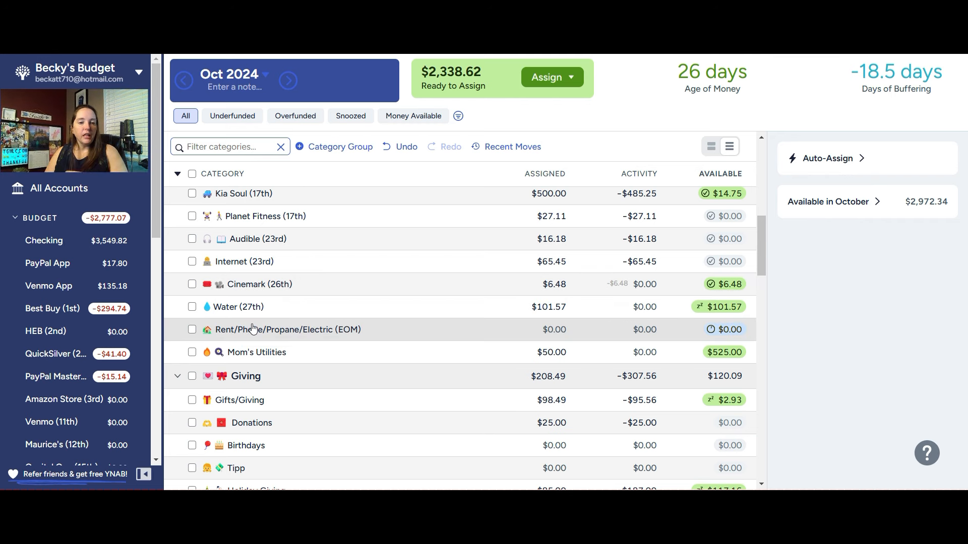
{"action": "scroll", "coordinate": [253, 329], "scroll_direction": "up", "scroll_amount": 1}
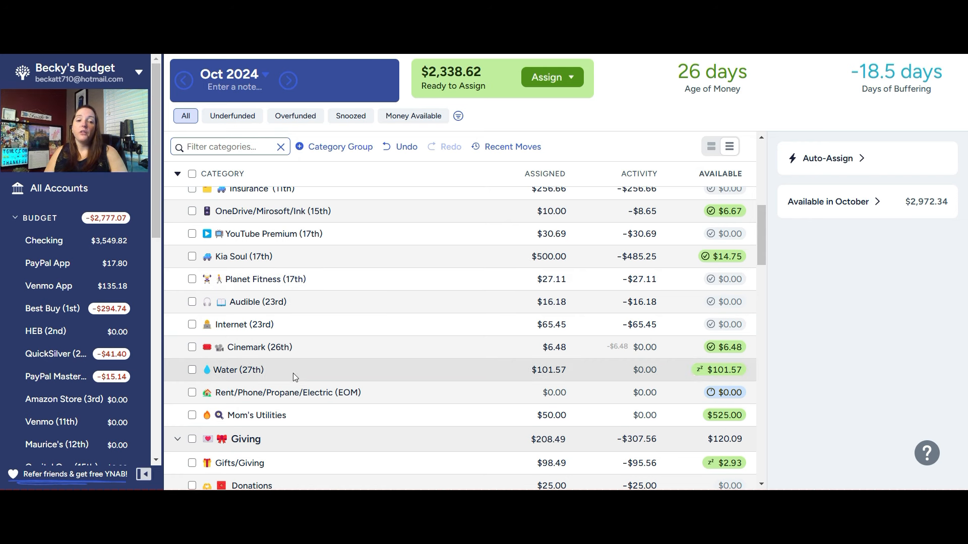
{"action": "left_click", "coordinate": [546, 392]}
{"action": "type", "text": "600"}
{"action": "key", "text": "Return"}
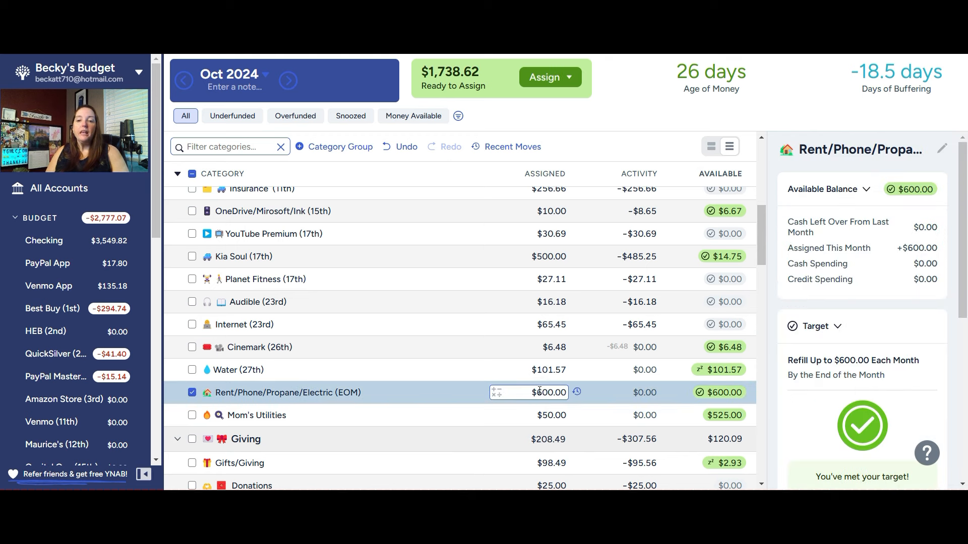
{"action": "left_click", "coordinate": [192, 393]}
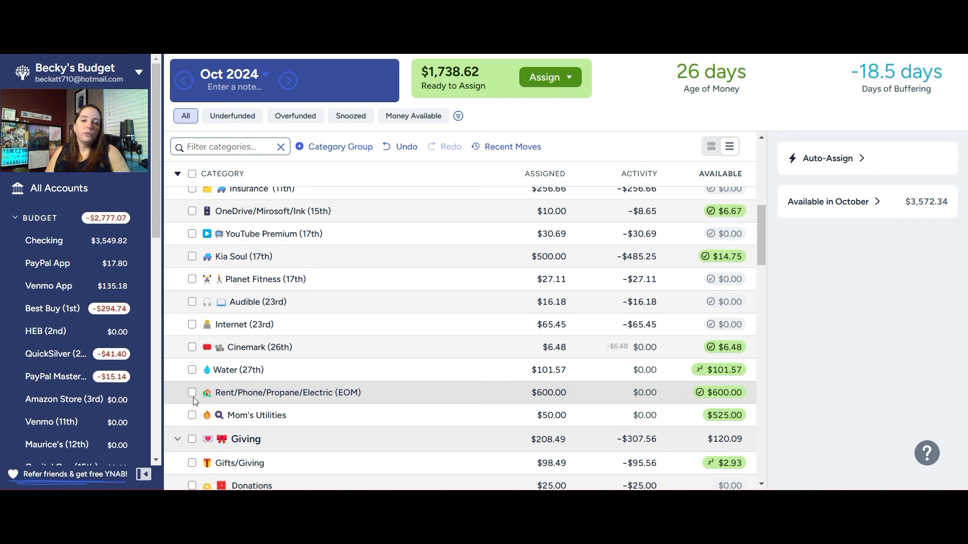
Review the Giving and Credit Card Payments categories and the balances of the credit card, savings and loan accounts.
{"action": "scroll", "coordinate": [375, 405], "scroll_direction": "down", "scroll_amount": 1}
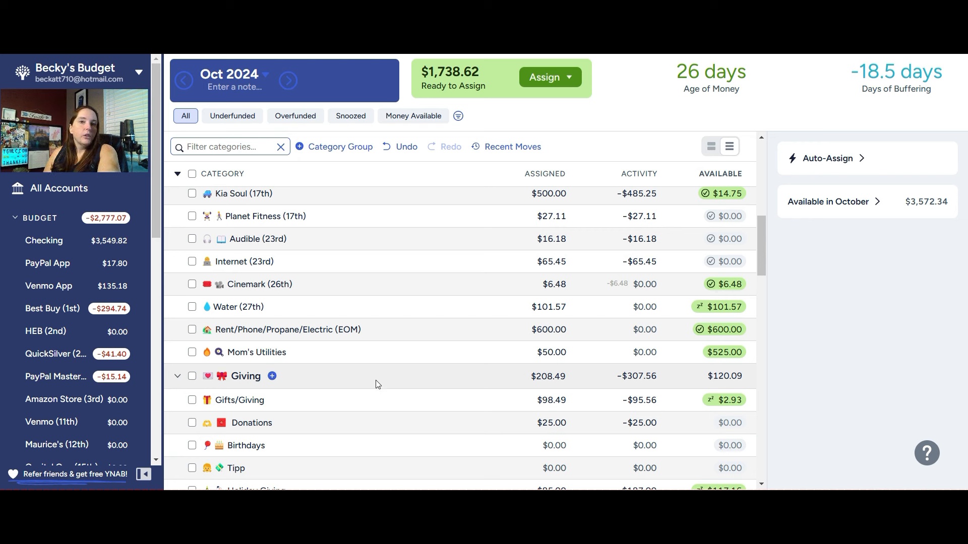
{"action": "left_click", "coordinate": [531, 330]}
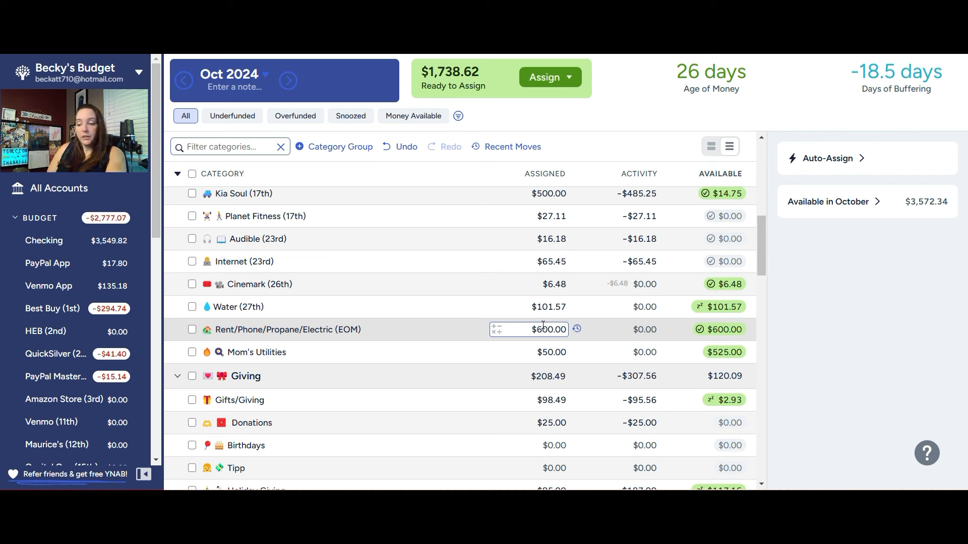
{"action": "left_click", "coordinate": [537, 350]}
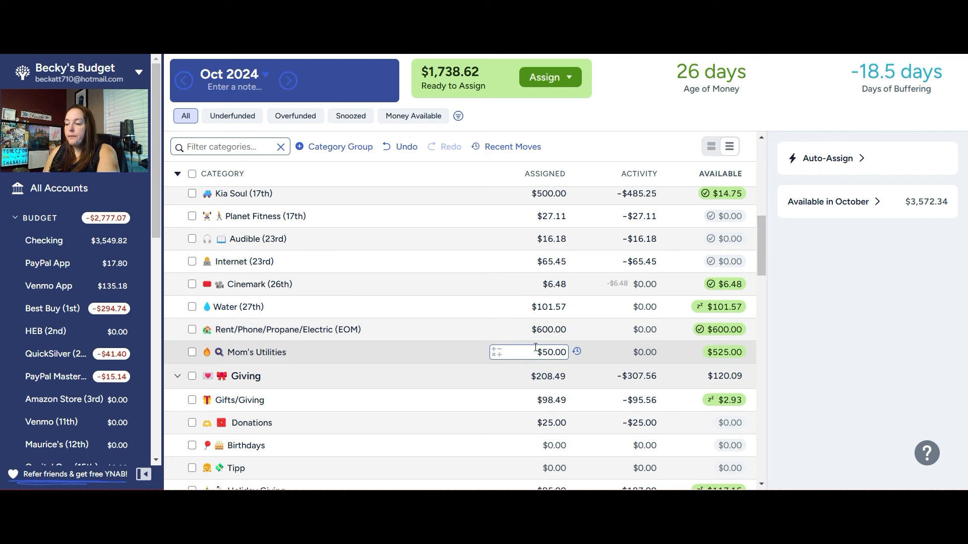
{"action": "scroll", "coordinate": [529, 348], "scroll_direction": "down", "scroll_amount": 5}
{"action": "left_click", "coordinate": [522, 348]}
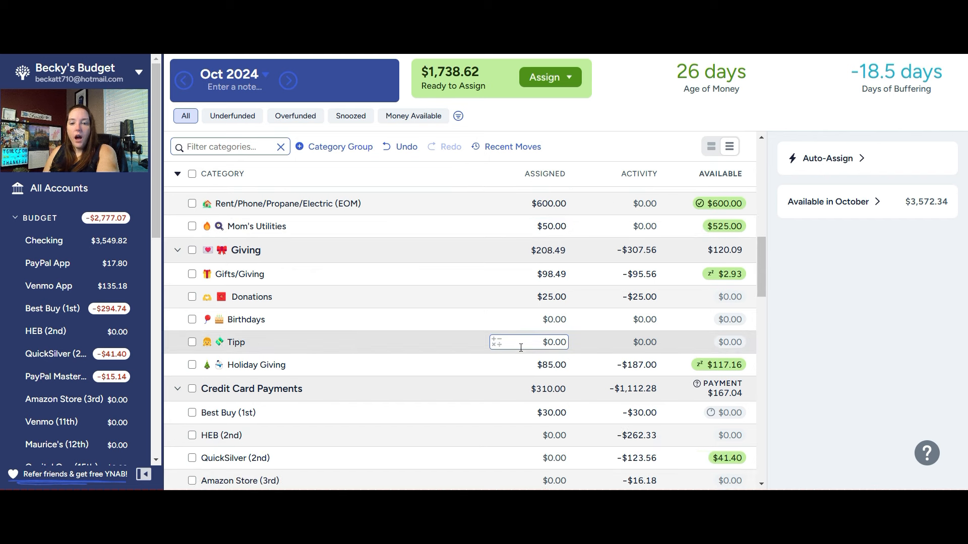
{"action": "scroll", "coordinate": [521, 348], "scroll_direction": "down", "scroll_amount": 2}
{"action": "scroll", "coordinate": [521, 348], "scroll_direction": "down", "scroll_amount": 1}
{"action": "left_click", "coordinate": [521, 348]}
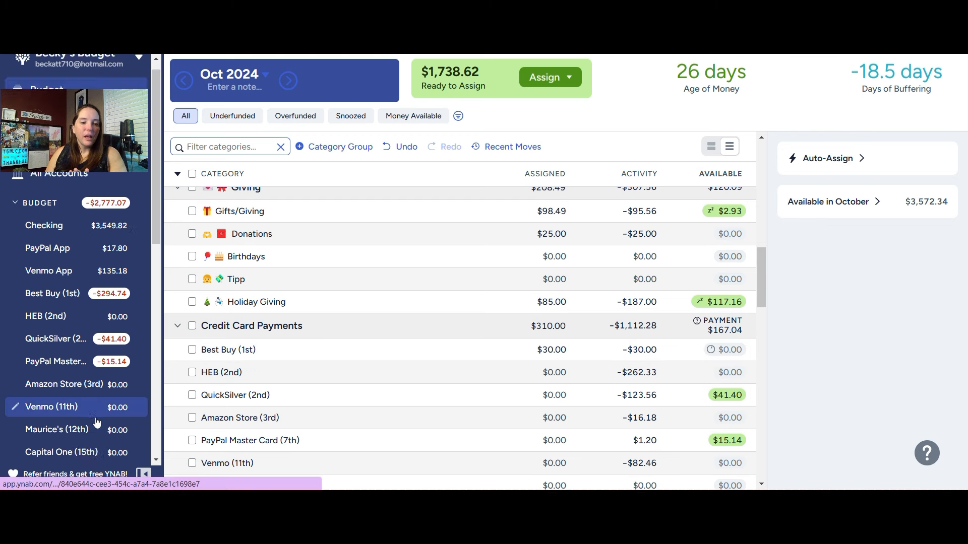
{"action": "scroll", "coordinate": [96, 419], "scroll_direction": "down", "scroll_amount": 3}
{"action": "scroll", "coordinate": [96, 421], "scroll_direction": "down", "scroll_amount": 4}
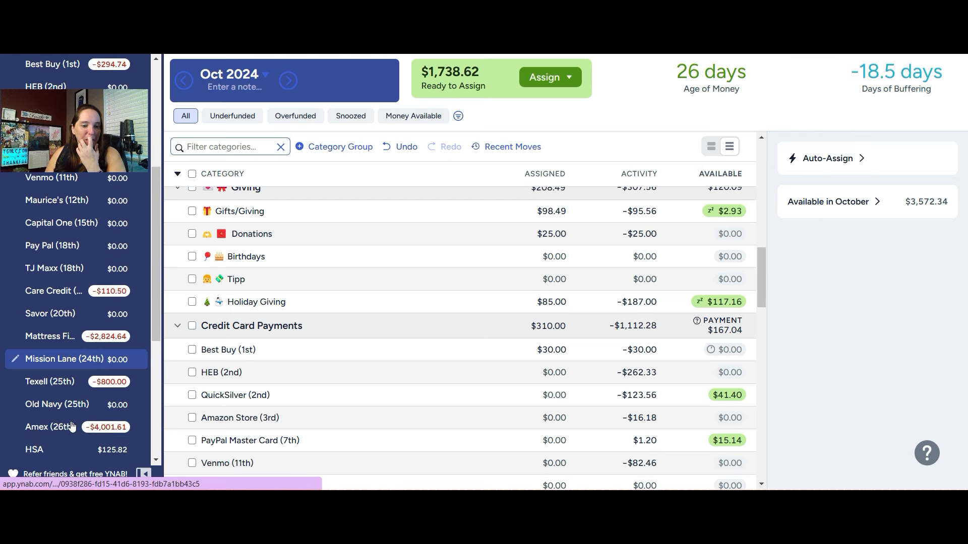
{"action": "scroll", "coordinate": [71, 426], "scroll_direction": "down", "scroll_amount": 4}
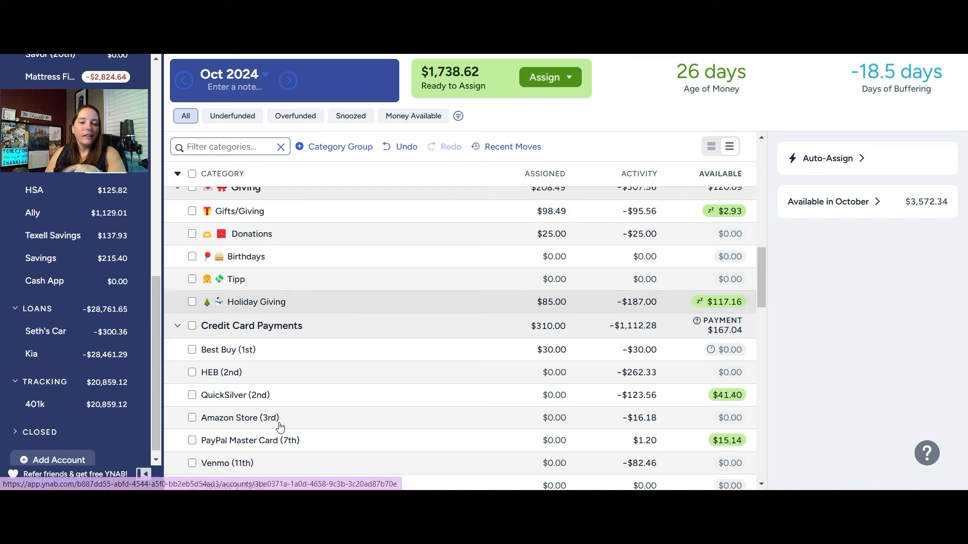
Look through the hidden categories and unhide the car payment (27th) category of the Once a Month group.
{"action": "scroll", "coordinate": [275, 418], "scroll_direction": "down", "scroll_amount": 5}
{"action": "scroll", "coordinate": [270, 403], "scroll_direction": "down", "scroll_amount": 5}
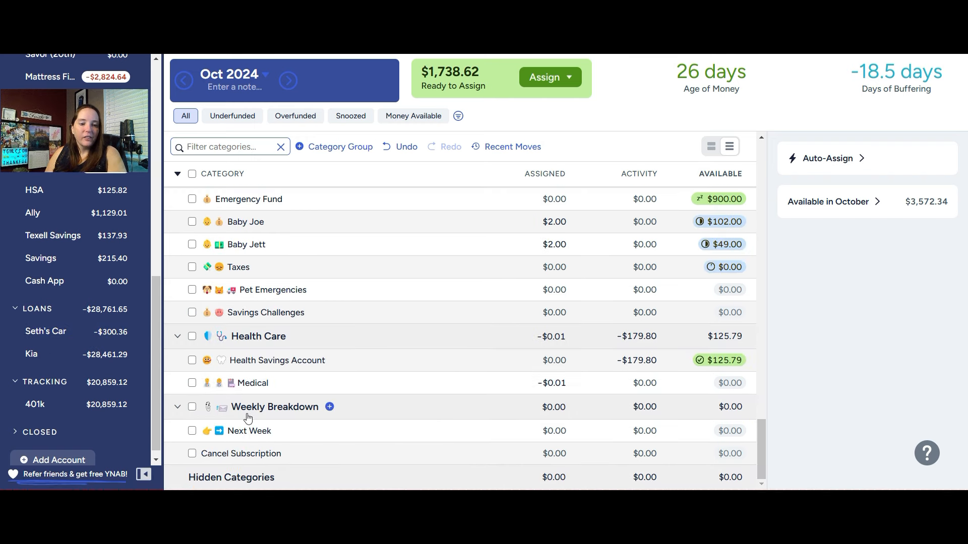
{"action": "left_click", "coordinate": [236, 483]}
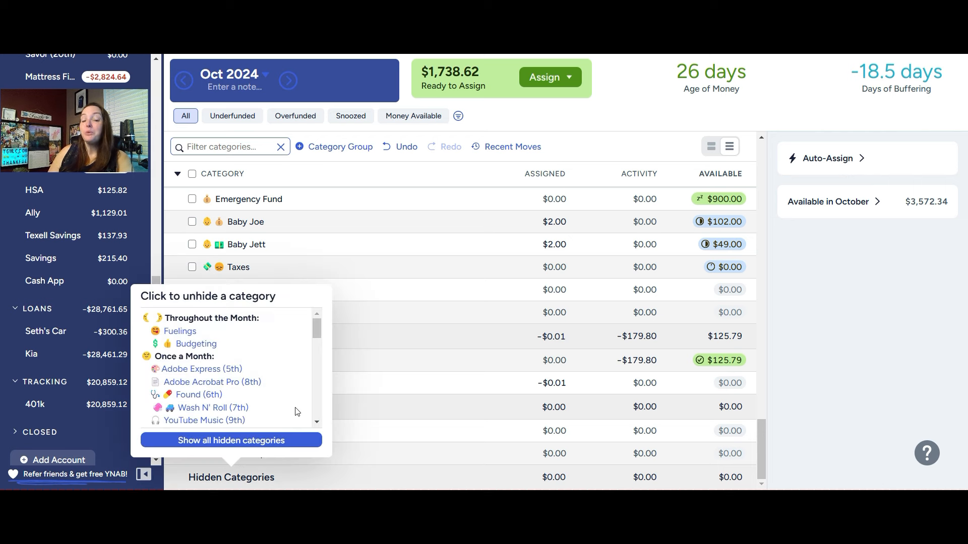
{"action": "scroll", "coordinate": [211, 367], "scroll_direction": "down", "scroll_amount": 3}
{"action": "scroll", "coordinate": [211, 367], "scroll_direction": "down", "scroll_amount": 5}
{"action": "scroll", "coordinate": [209, 363], "scroll_direction": "down", "scroll_amount": 5}
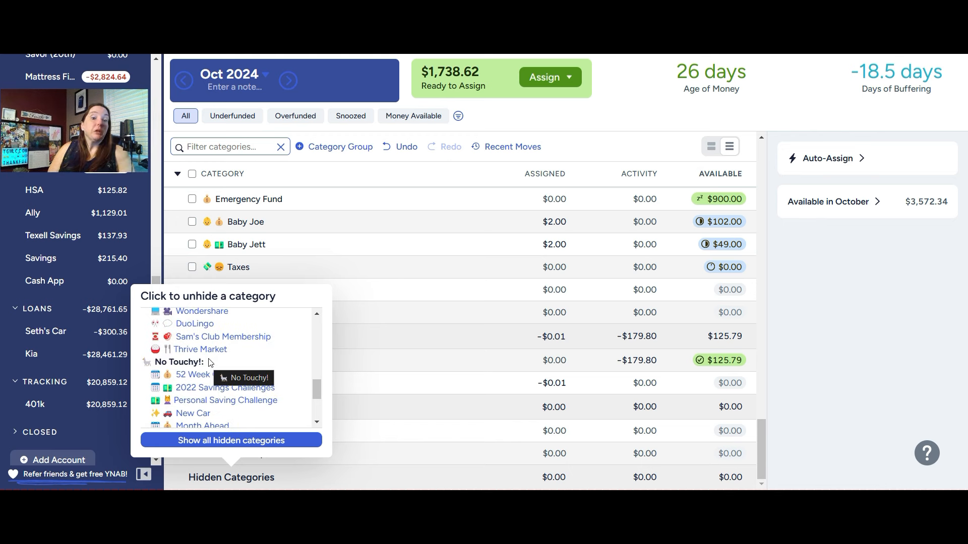
{"action": "scroll", "coordinate": [212, 362], "scroll_direction": "down", "scroll_amount": 2}
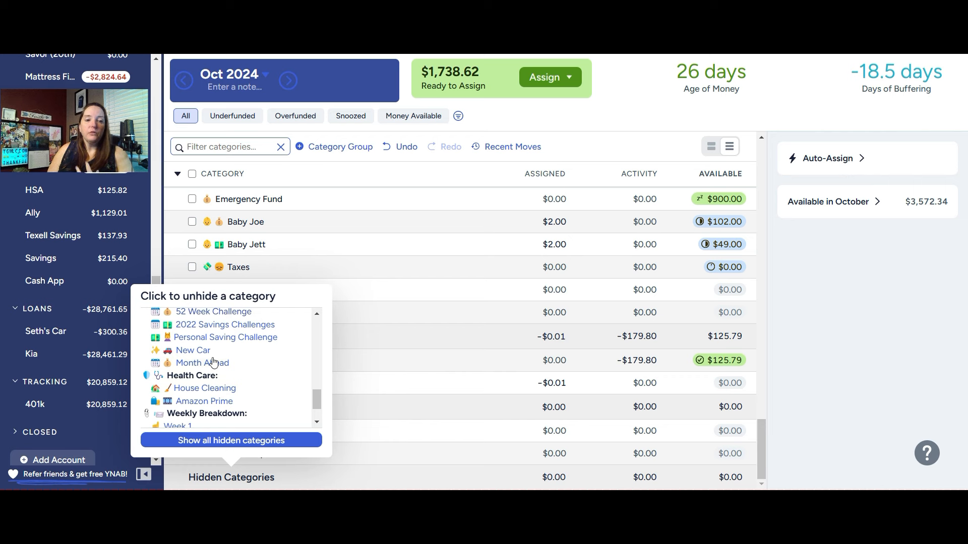
{"action": "scroll", "coordinate": [237, 373], "scroll_direction": "up", "scroll_amount": 5}
{"action": "scroll", "coordinate": [243, 378], "scroll_direction": "up", "scroll_amount": 10}
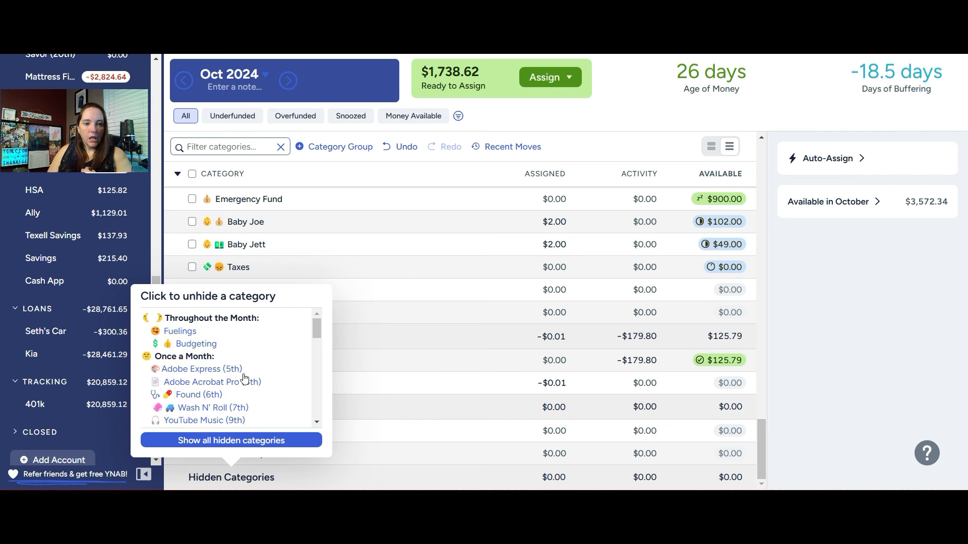
{"action": "scroll", "coordinate": [204, 383], "scroll_direction": "down", "scroll_amount": 2}
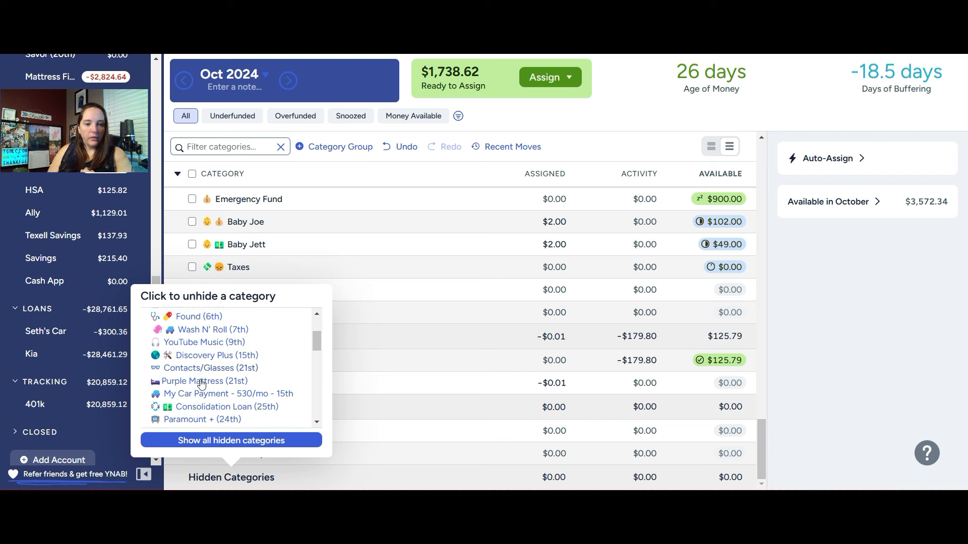
{"action": "scroll", "coordinate": [202, 383], "scroll_direction": "down", "scroll_amount": 1}
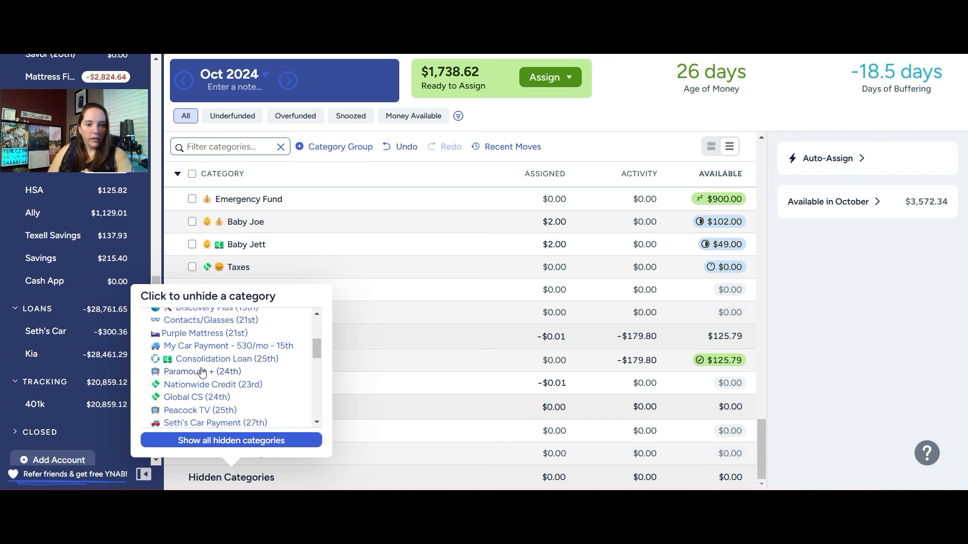
{"action": "left_click", "coordinate": [194, 423]}
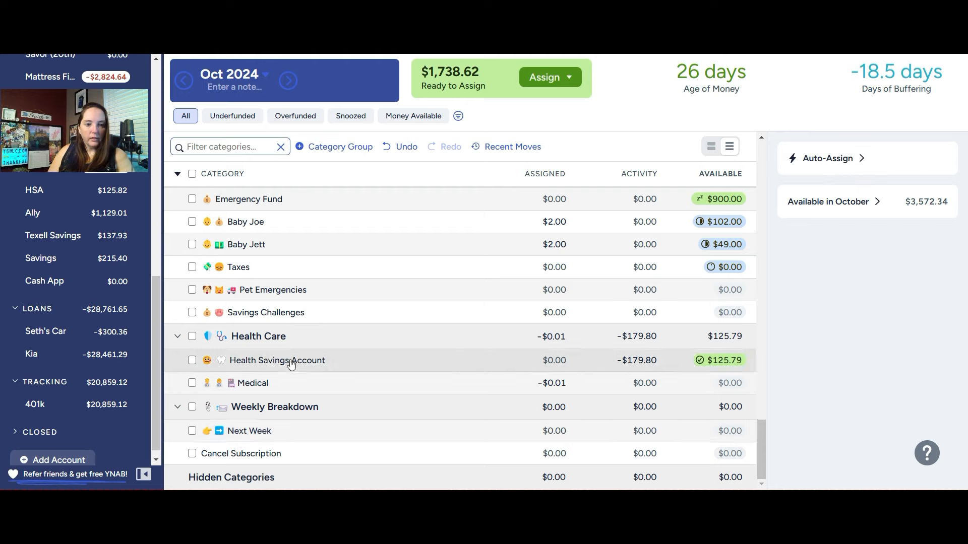
{"action": "scroll", "coordinate": [287, 353], "scroll_direction": "up", "scroll_amount": 12}
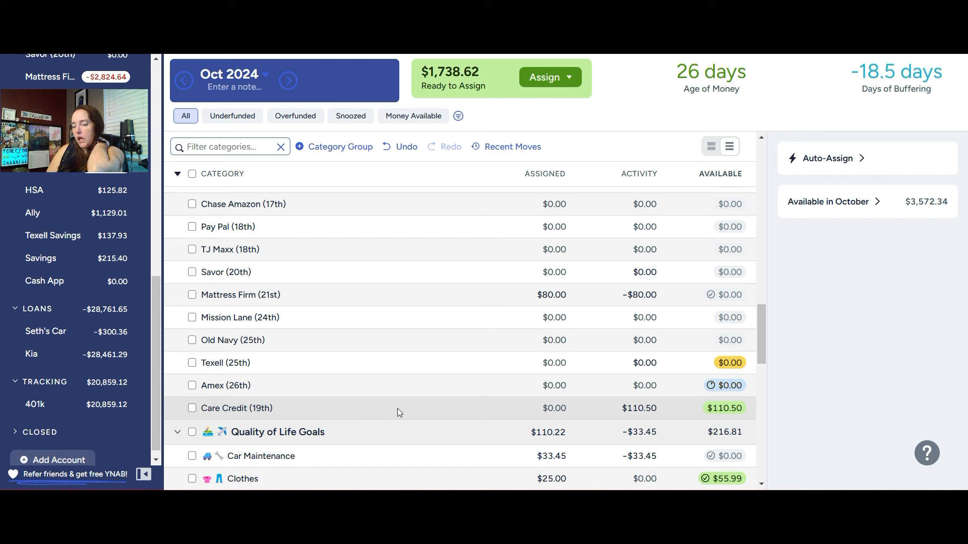
Start a new transaction in the Checking account and date it 10/24/2024.
{"action": "scroll", "coordinate": [282, 418], "scroll_direction": "up", "scroll_amount": 1}
{"action": "scroll", "coordinate": [282, 383], "scroll_direction": "up", "scroll_amount": 7}
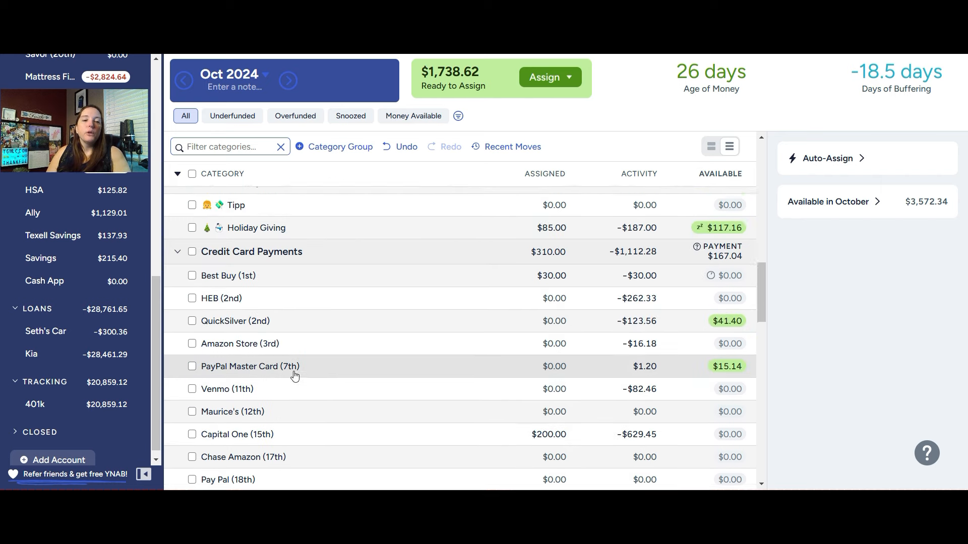
{"action": "scroll", "coordinate": [293, 353], "scroll_direction": "up", "scroll_amount": 4}
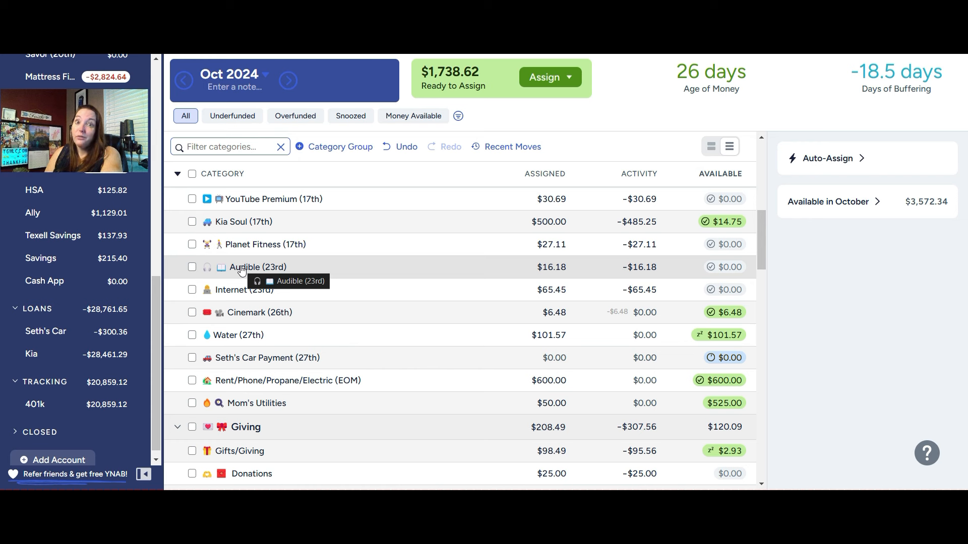
{"action": "scroll", "coordinate": [242, 270], "scroll_direction": "down", "scroll_amount": 2}
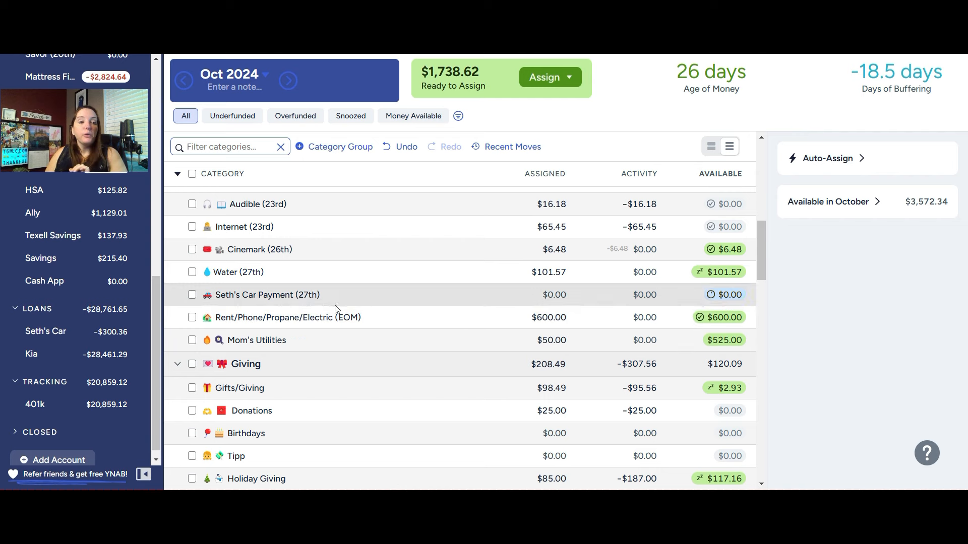
{"action": "scroll", "coordinate": [51, 255], "scroll_direction": "up", "scroll_amount": 10}
{"action": "left_click", "coordinate": [45, 242]}
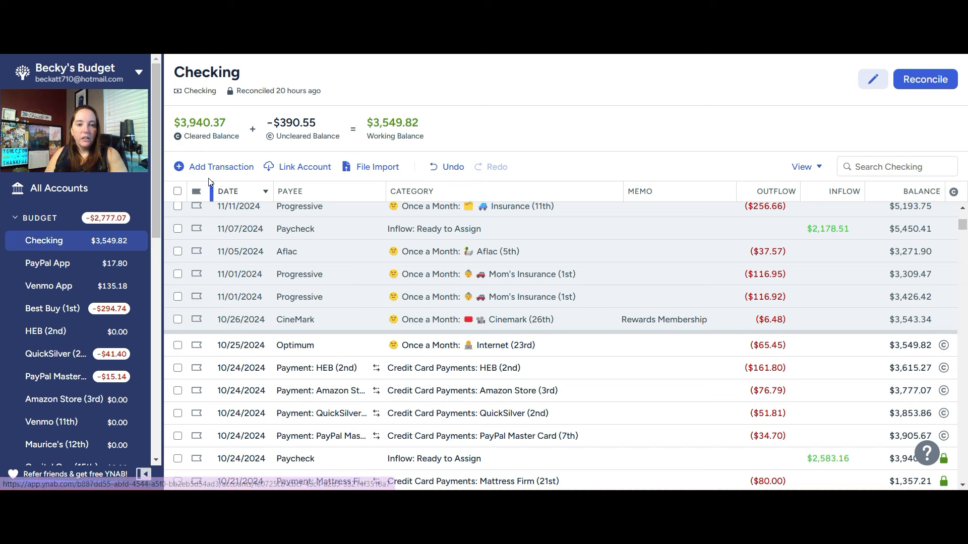
{"action": "left_click", "coordinate": [214, 167]}
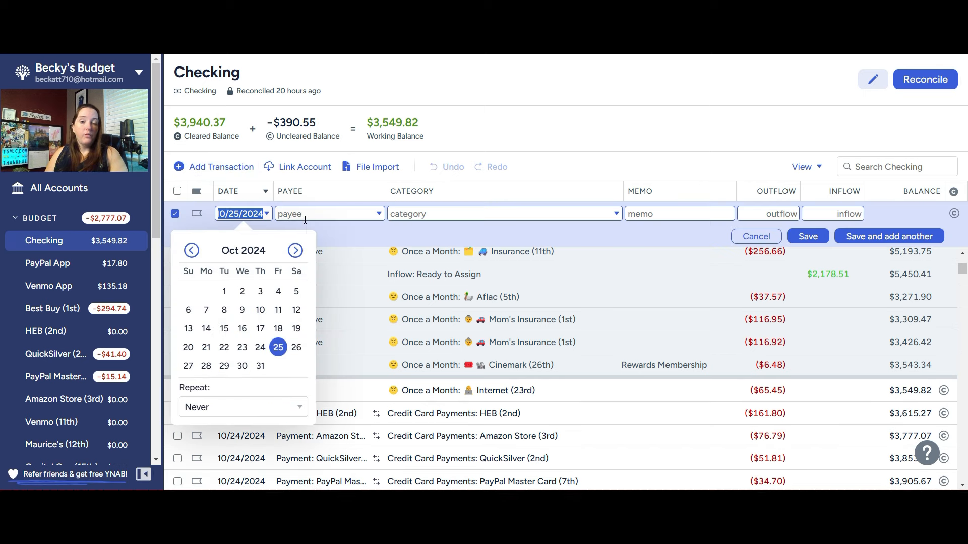
{"action": "left_click", "coordinate": [260, 347]}
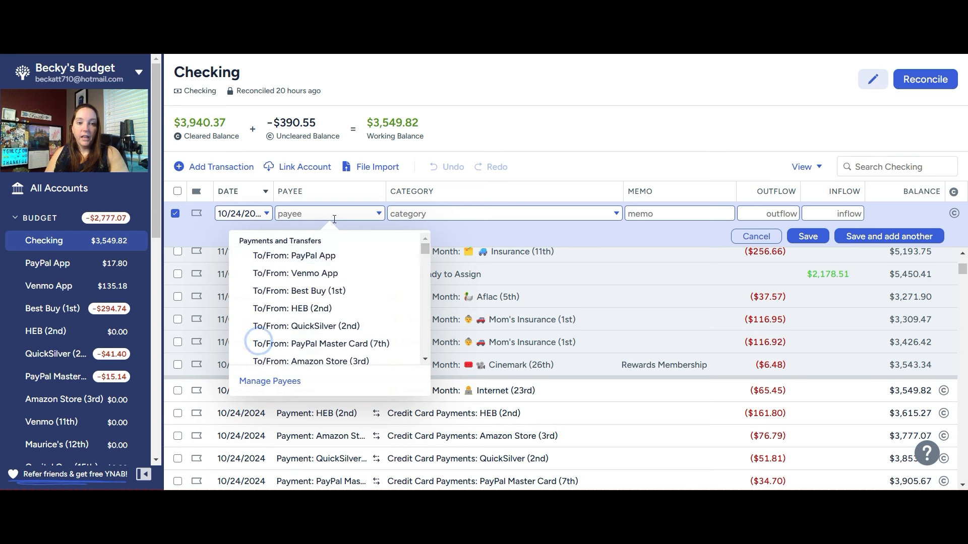
Make the payee the transfer payment to the paid-down car loan, enter an inflow of 302.06 and save the transaction.
{"action": "type", "text": "j"}
{"action": "key", "text": "BackSpace"}
{"action": "type", "text": "Se"}
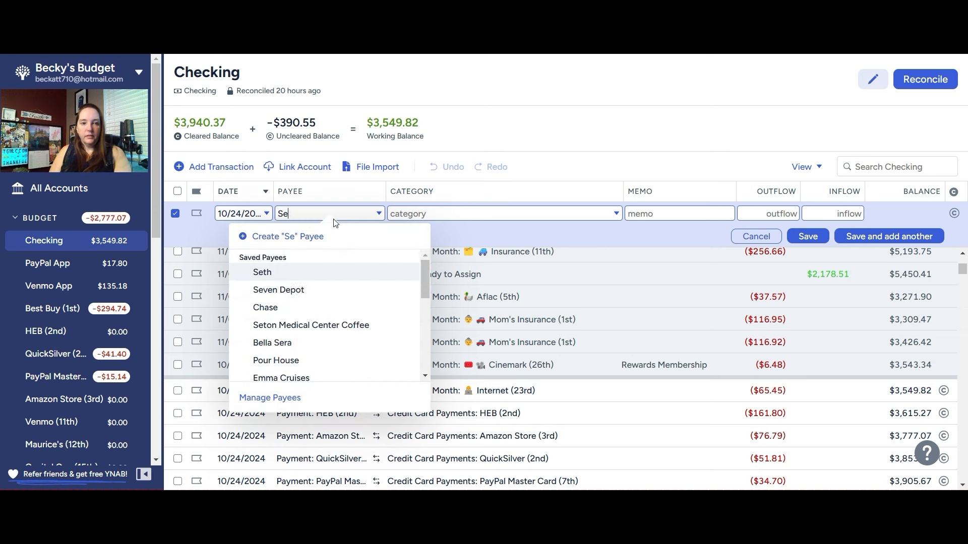
{"action": "type", "text": "t: Seth's Car"}
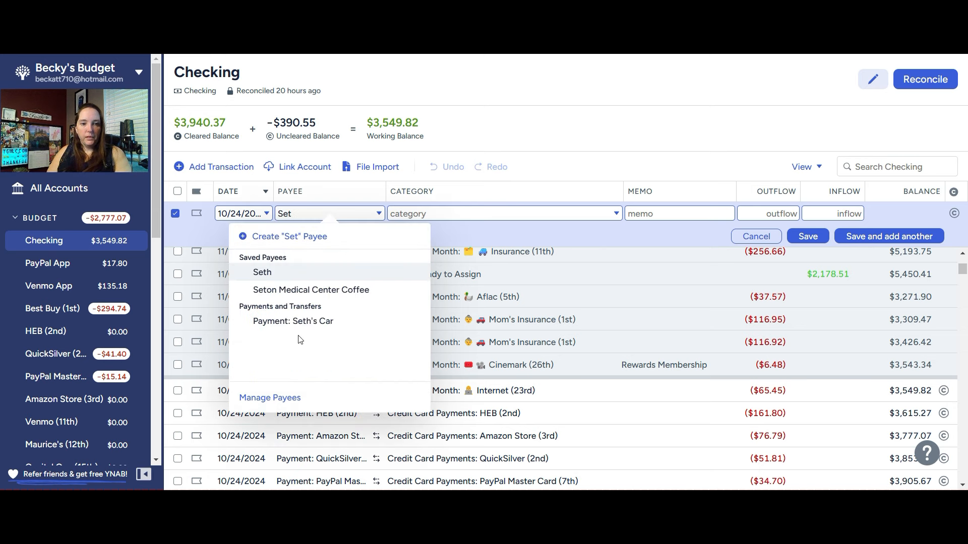
{"action": "left_click", "coordinate": [299, 323]}
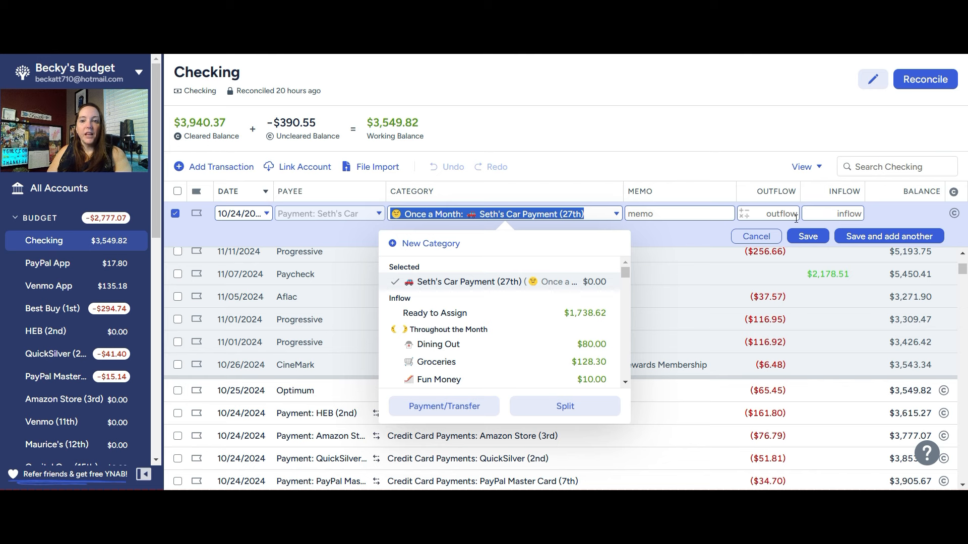
{"action": "left_click", "coordinate": [839, 211]}
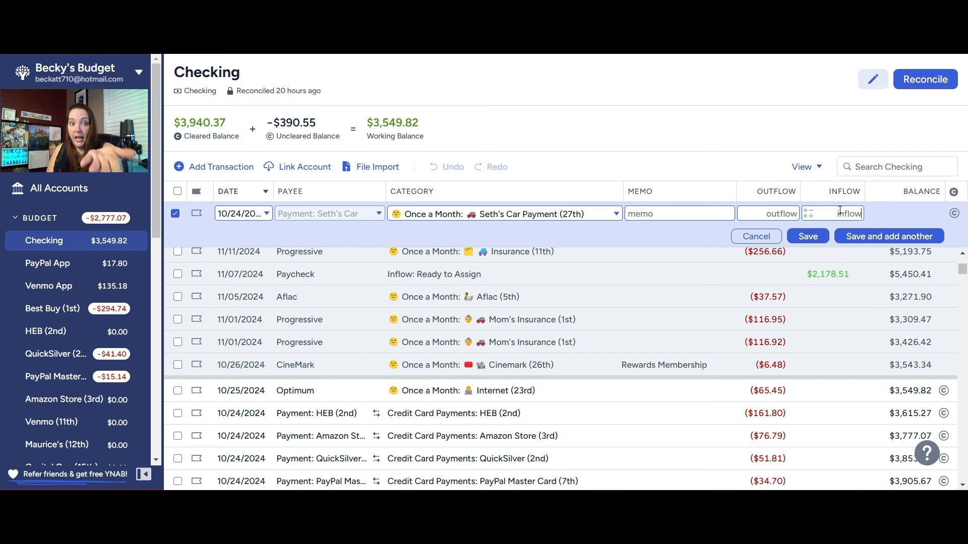
{"action": "type", "text": "302.06"}
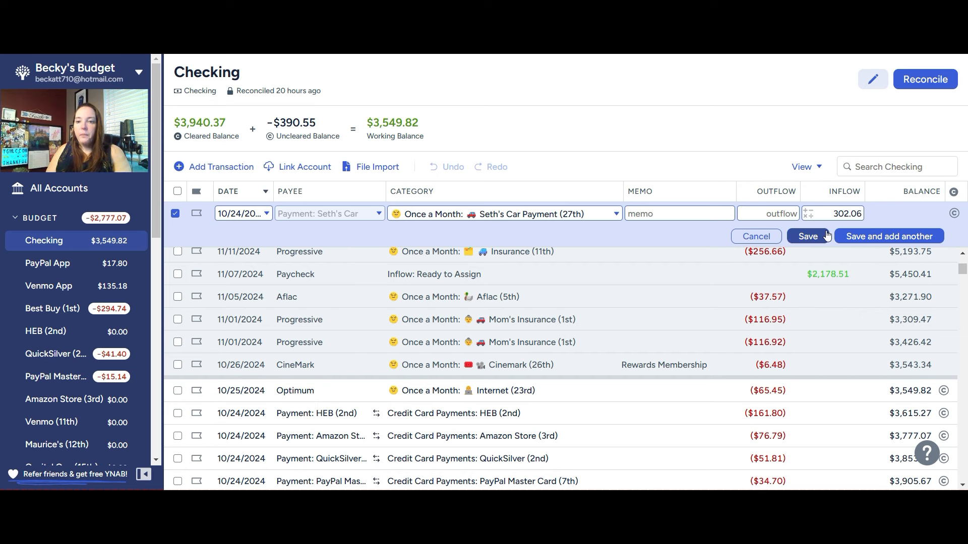
{"action": "left_click", "coordinate": [807, 237]}
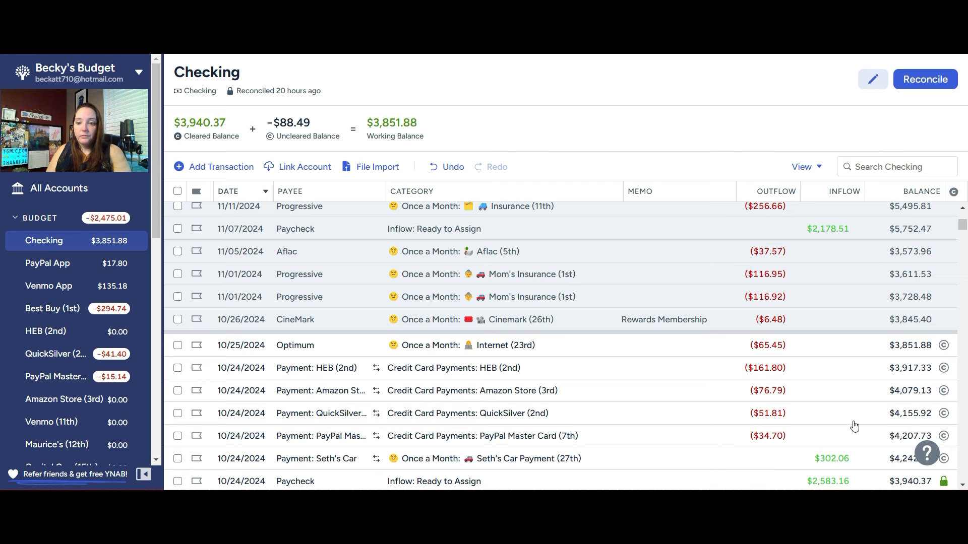
Correct the 10/24/2024 car loan payment to an outflow of 302.06 and save it.
{"action": "scroll", "coordinate": [851, 426], "scroll_direction": "down", "scroll_amount": 1}
{"action": "left_click", "coordinate": [843, 396]}
{"action": "left_click", "coordinate": [844, 396]}
{"action": "left_click", "coordinate": [775, 395]}
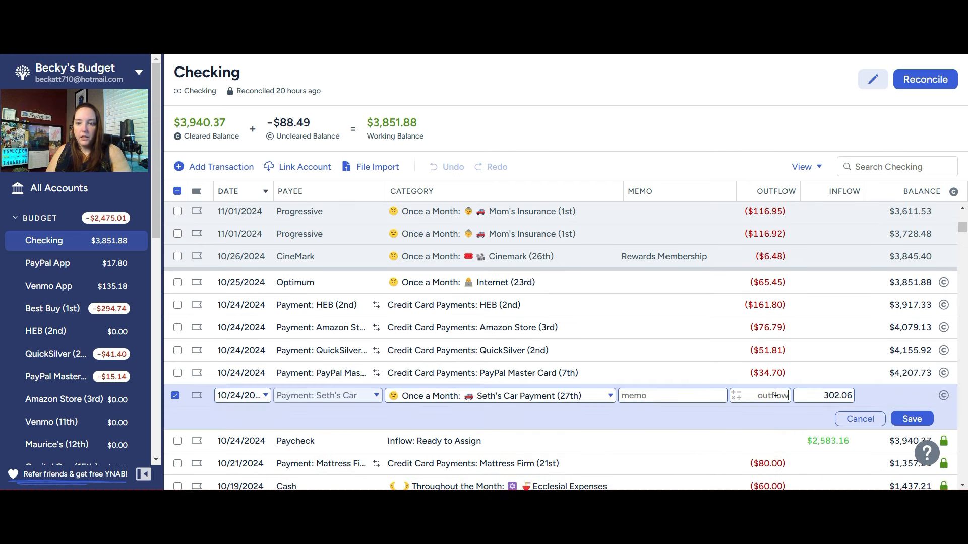
{"action": "type", "text": "302.06"}
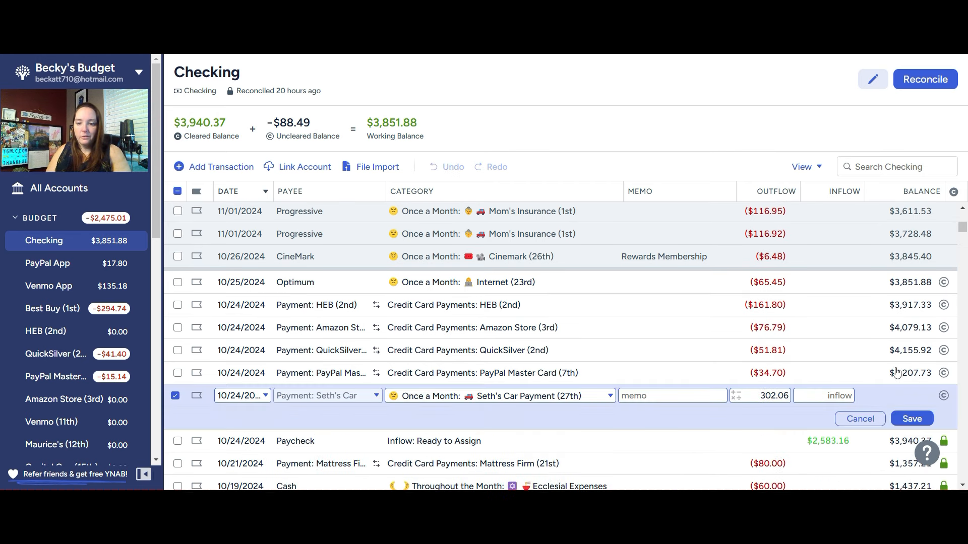
{"action": "left_click", "coordinate": [910, 425]}
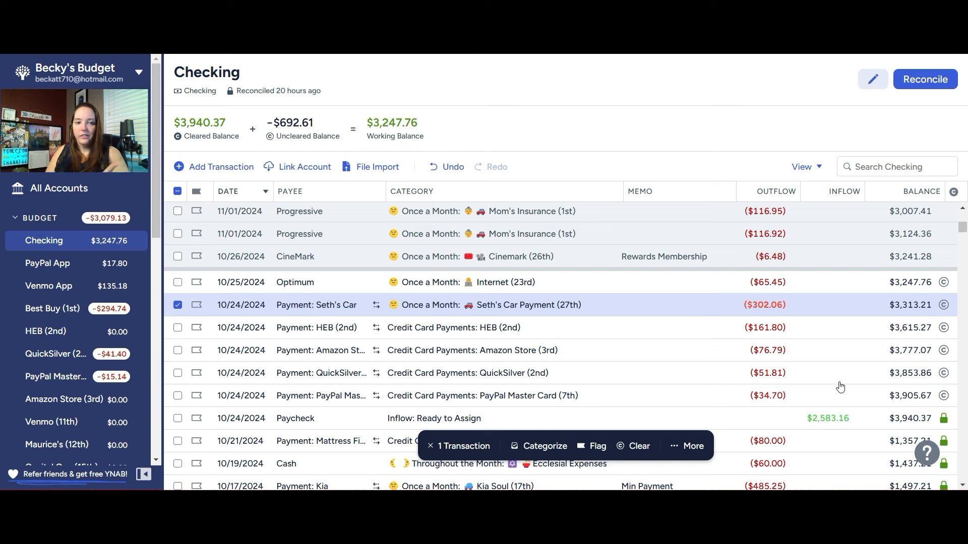
Check the loan account balances and mark the 302.06 car loan payment in Checking as cleared.
{"action": "scroll", "coordinate": [34, 387], "scroll_direction": "down", "scroll_amount": 9}
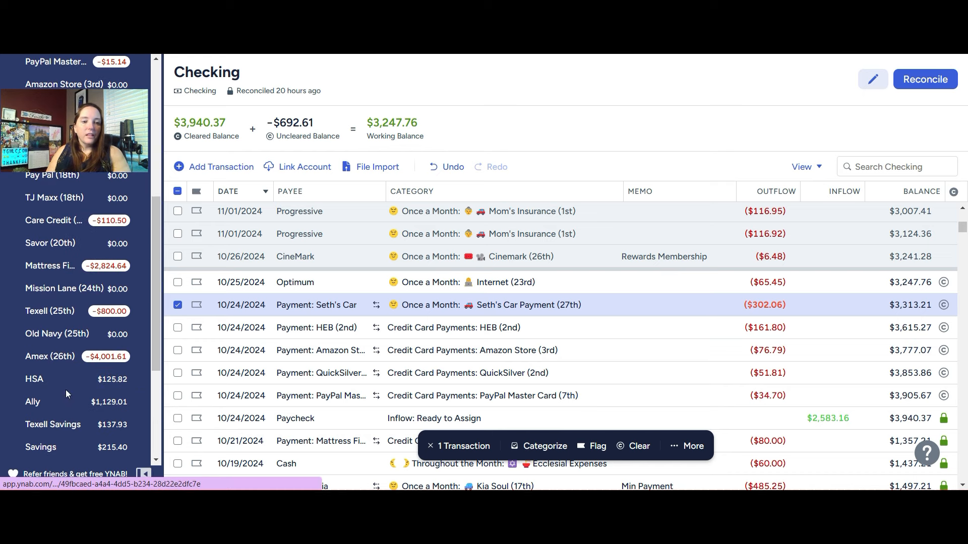
{"action": "scroll", "coordinate": [67, 396], "scroll_direction": "down", "scroll_amount": 1}
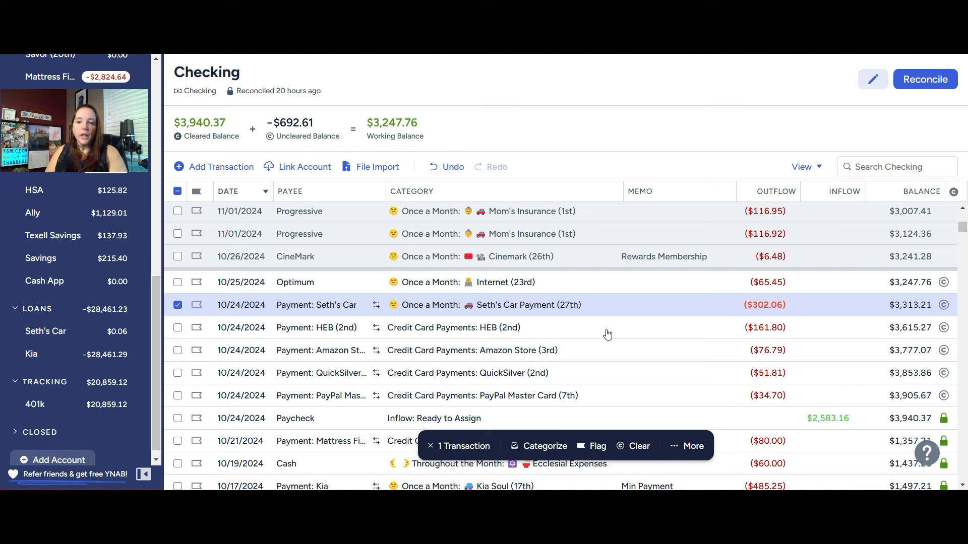
{"action": "left_click", "coordinate": [944, 305]}
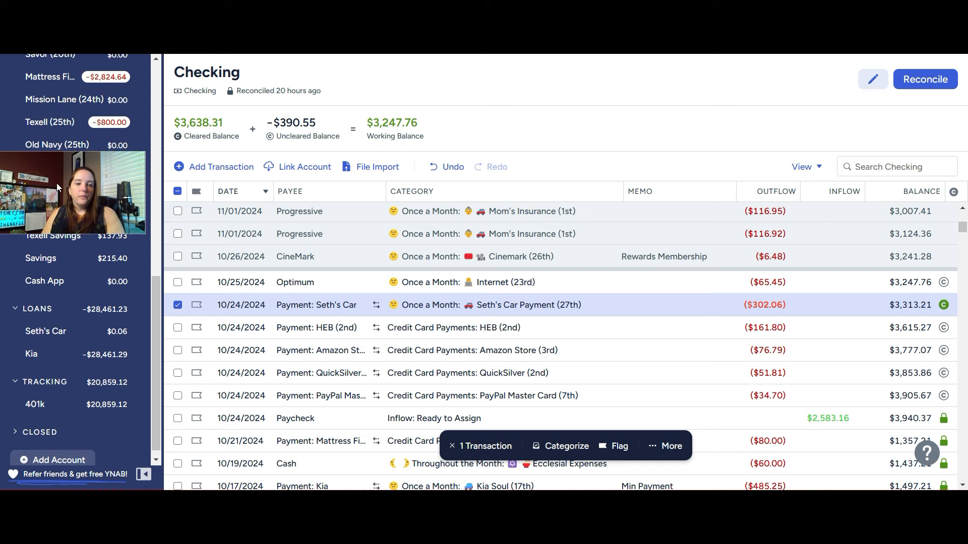
Return to the budget and assign $302.06 to the car payment (27th) category in the Once a Month group.
{"action": "scroll", "coordinate": [75, 155], "scroll_direction": "up", "scroll_amount": 10}
{"action": "left_click", "coordinate": [74, 101]}
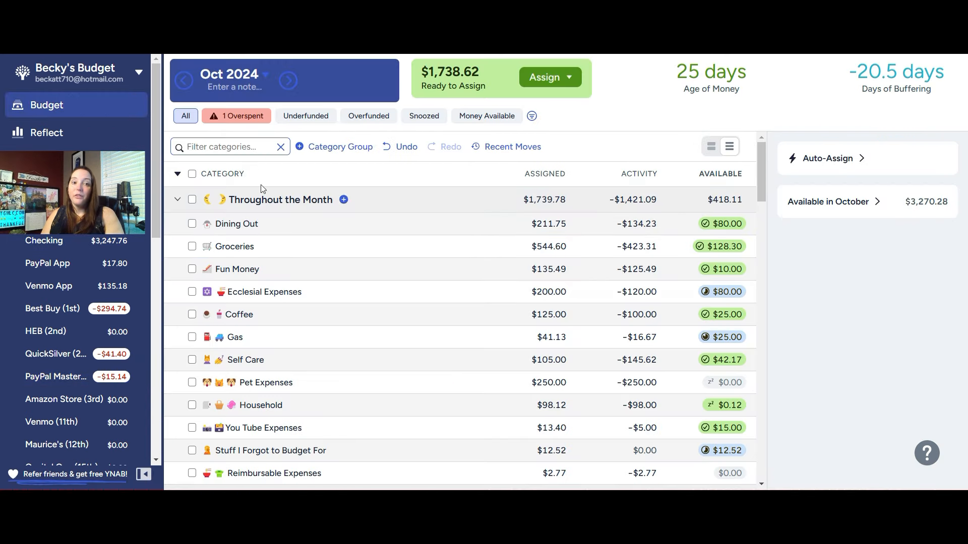
{"action": "scroll", "coordinate": [667, 329], "scroll_direction": "down", "scroll_amount": 7}
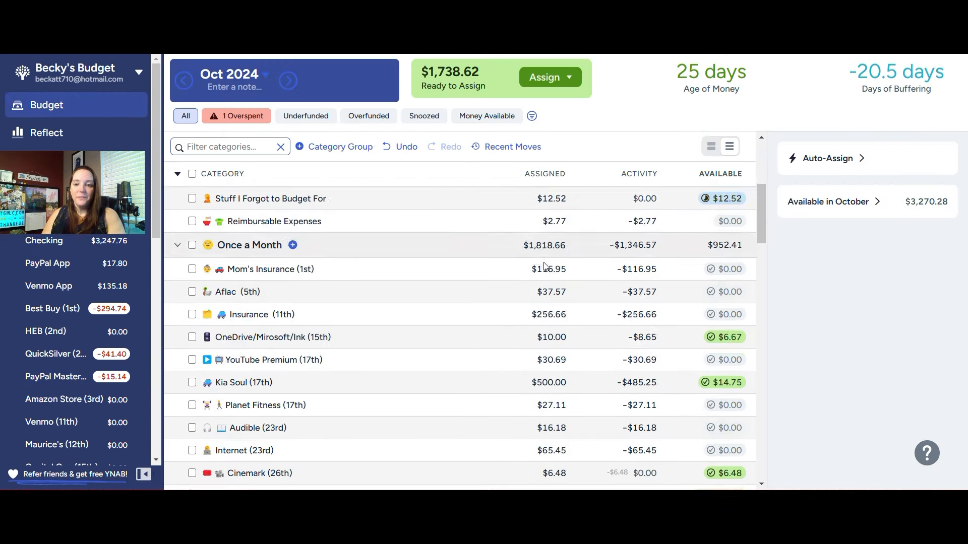
{"action": "left_click", "coordinate": [706, 399]}
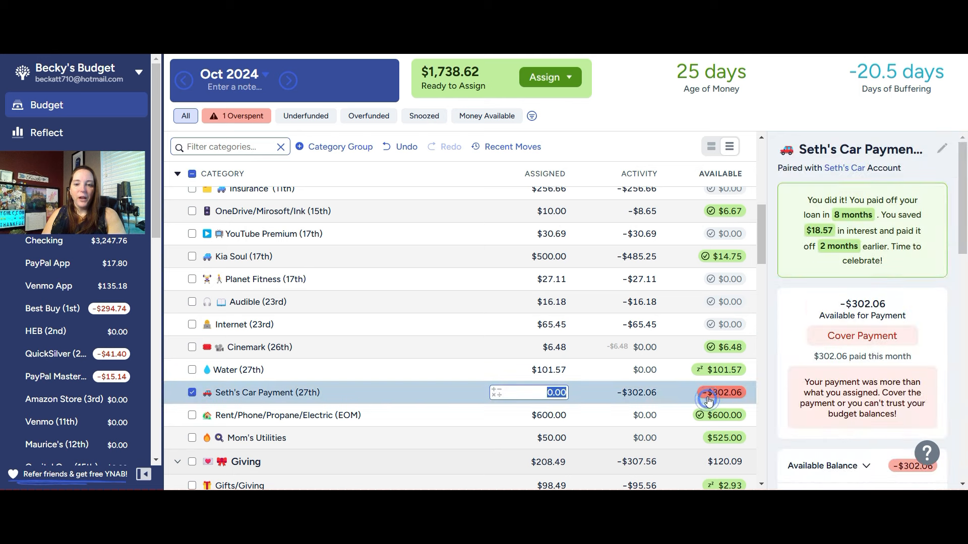
{"action": "type", "text": "3022"}
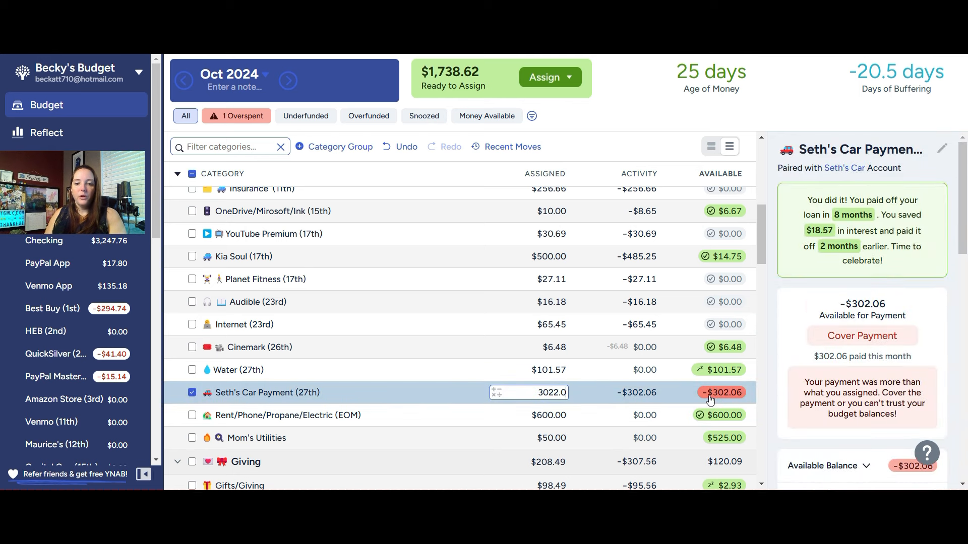
{"action": "key", "text": "BackSpace"}
{"action": "type", "text": ".06"}
{"action": "key", "text": "Return"}
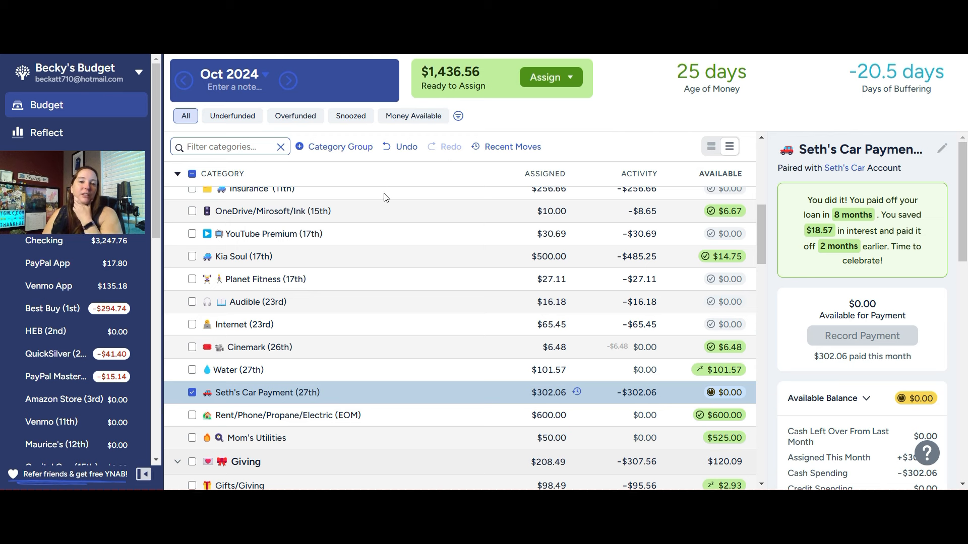
Deselect the car payment (27th) category and hide it from the Once a Month group.
{"action": "left_click", "coordinate": [192, 392]}
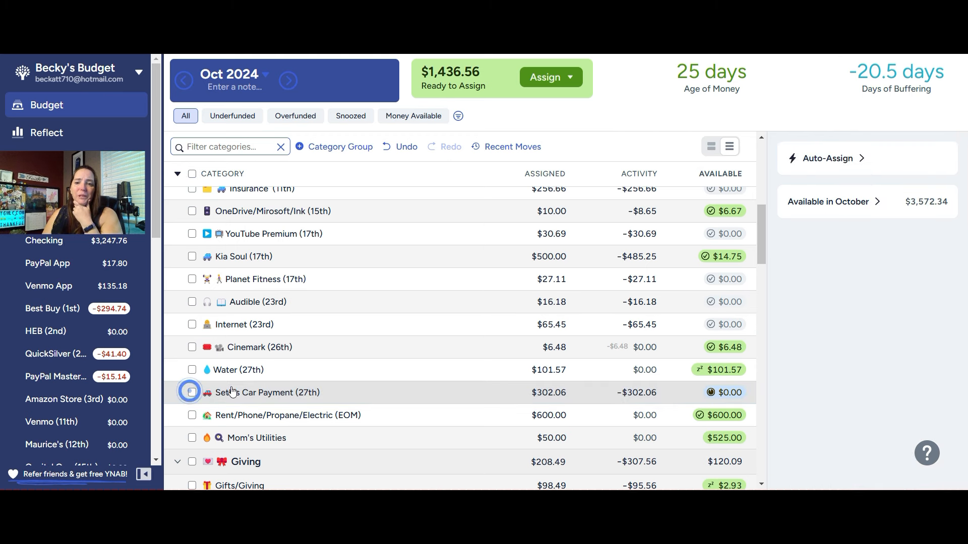
{"action": "left_click", "coordinate": [277, 396]}
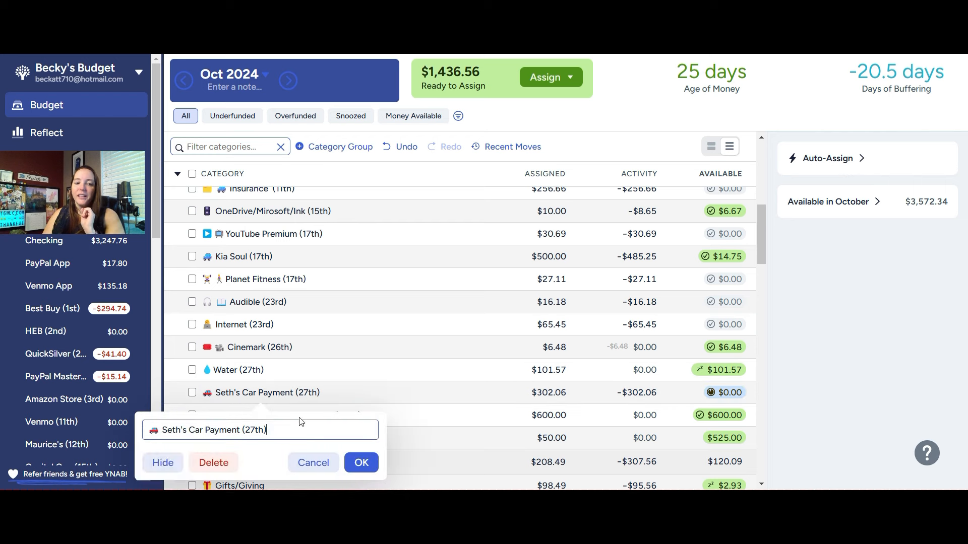
{"action": "left_click", "coordinate": [163, 471]}
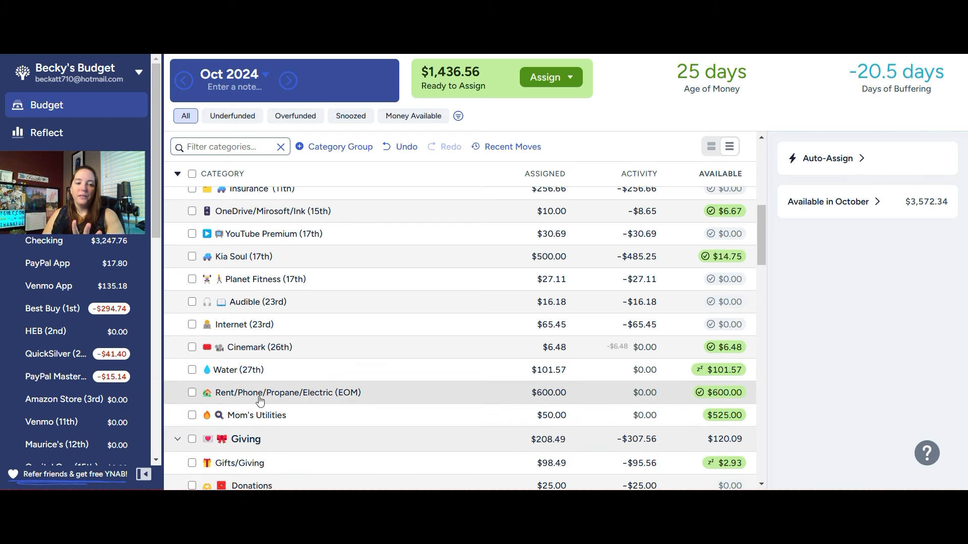
Add $2 to the first baby savings category in the No Touchy! group, bringing its assigned amount to $4.00.
{"action": "scroll", "coordinate": [297, 318], "scroll_direction": "up", "scroll_amount": 1}
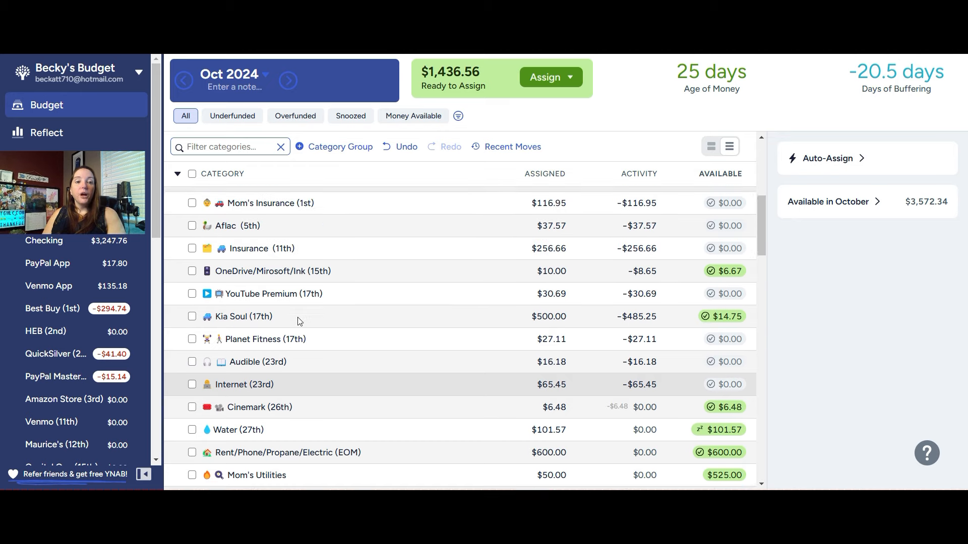
{"action": "scroll", "coordinate": [315, 315], "scroll_direction": "down", "scroll_amount": 15}
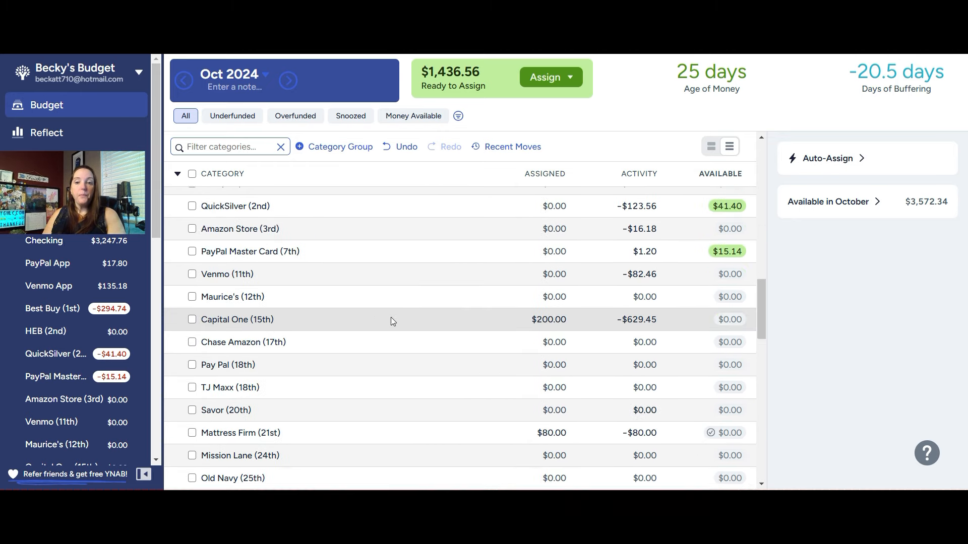
{"action": "scroll", "coordinate": [394, 321], "scroll_direction": "down", "scroll_amount": 5}
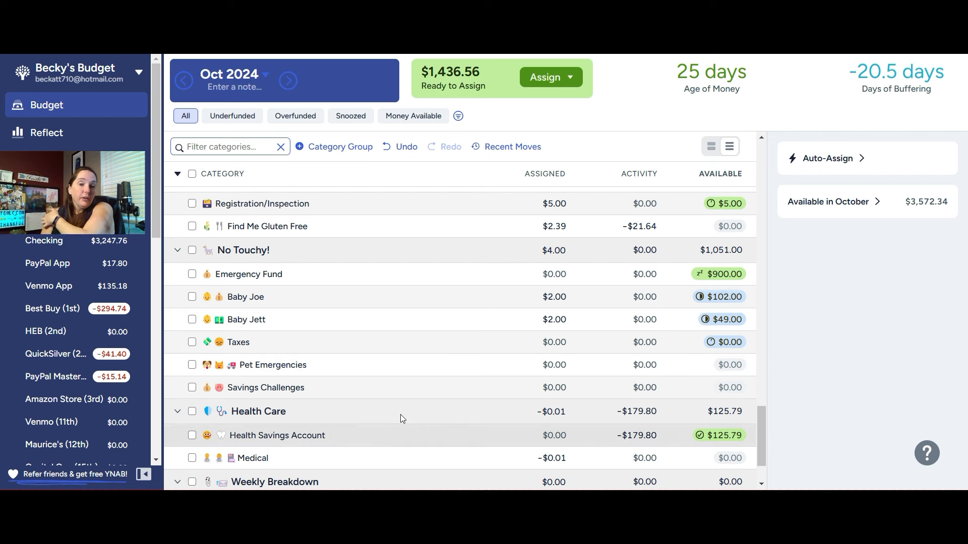
{"action": "scroll", "coordinate": [399, 411], "scroll_direction": "down", "scroll_amount": 1}
{"action": "scroll", "coordinate": [400, 408], "scroll_direction": "down", "scroll_amount": 1}
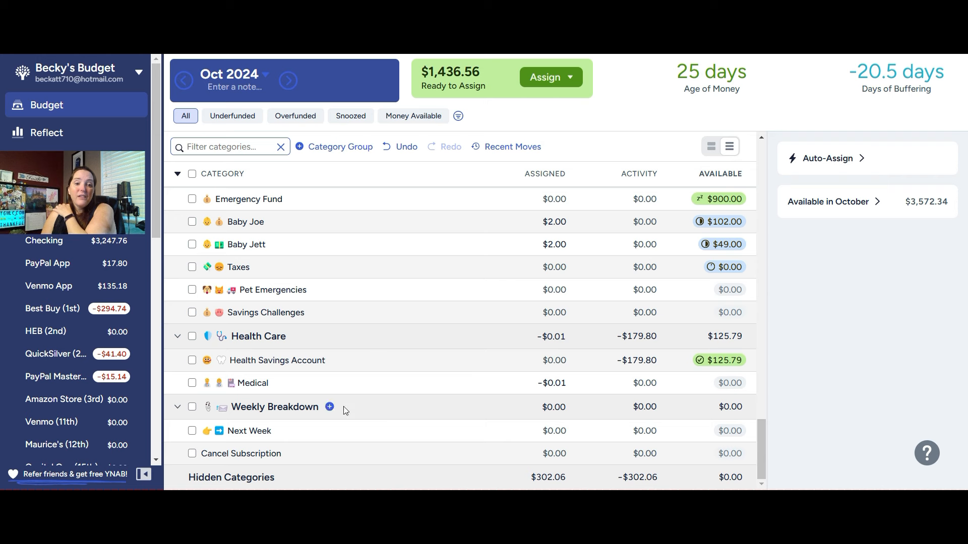
{"action": "scroll", "coordinate": [358, 346], "scroll_direction": "up", "scroll_amount": 1}
{"action": "left_click", "coordinate": [555, 285]}
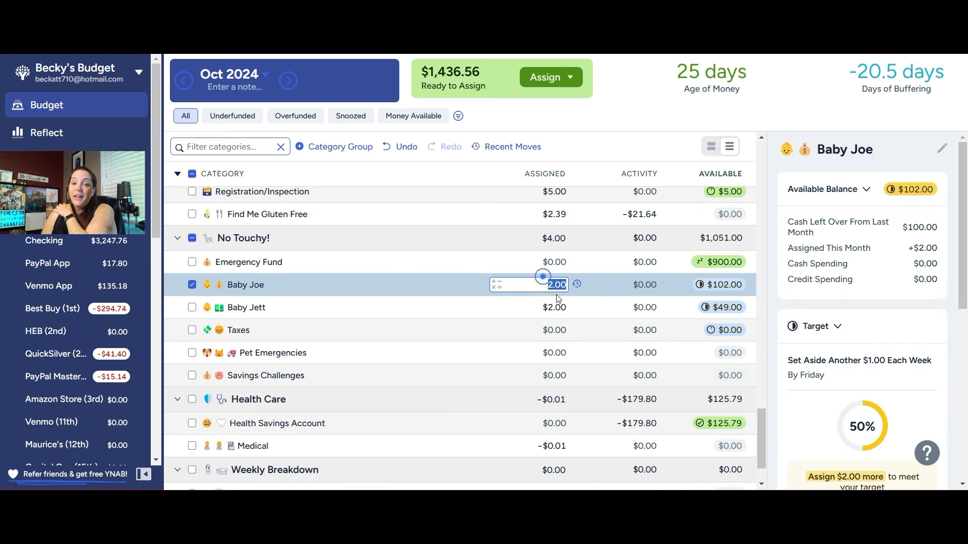
{"action": "type", "text": "2"}
{"action": "key", "text": "Return"}
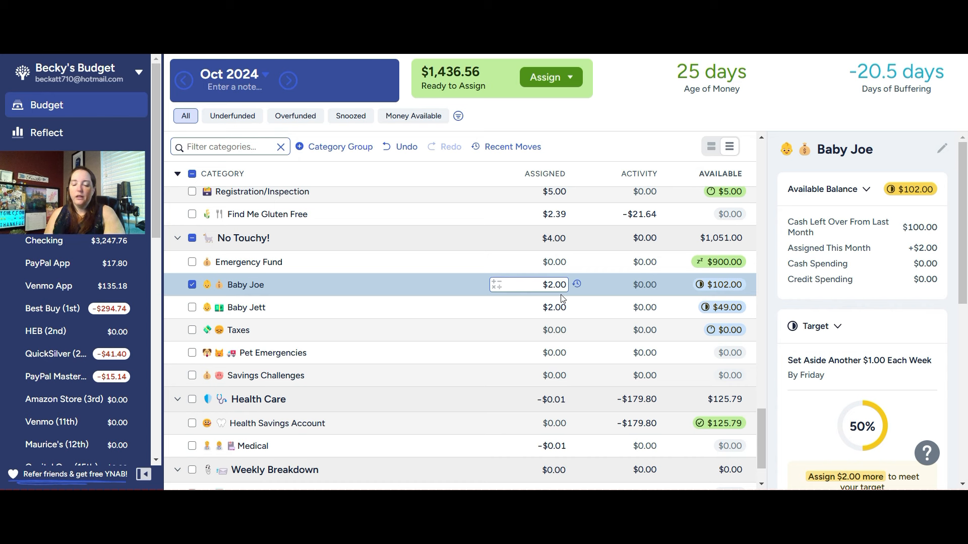
{"action": "left_click", "coordinate": [555, 285]}
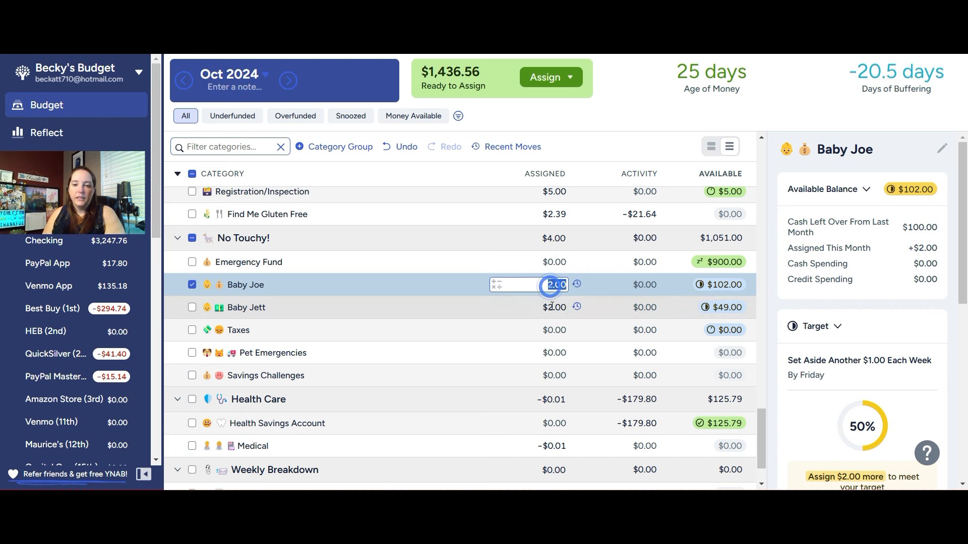
{"action": "type", "text": "+2"}
{"action": "key", "text": "Return"}
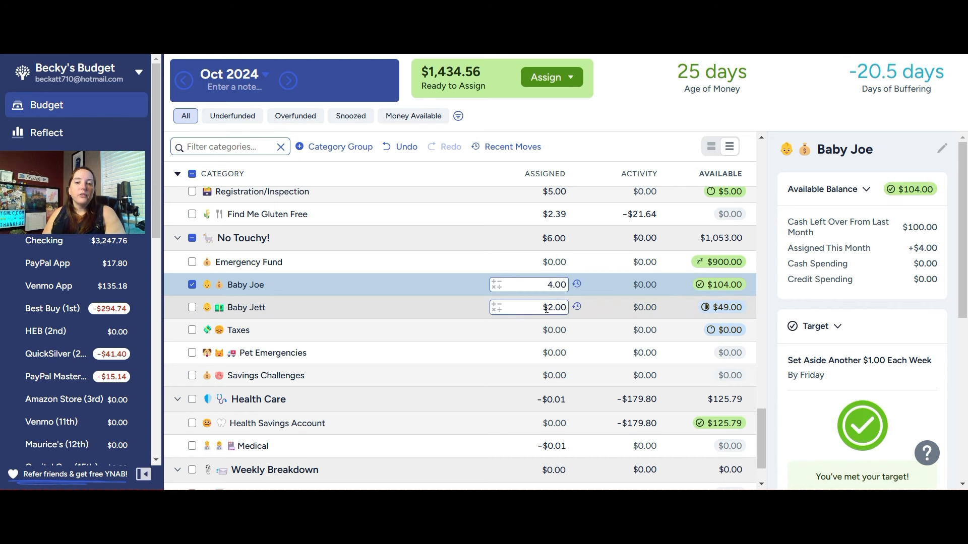
Add $2 to the second baby savings category in the No Touchy! group, bringing its assigned amount to $4.00.
{"action": "left_click", "coordinate": [546, 307]}
{"action": "type", "text": "+2"}
{"action": "key", "text": "Return"}
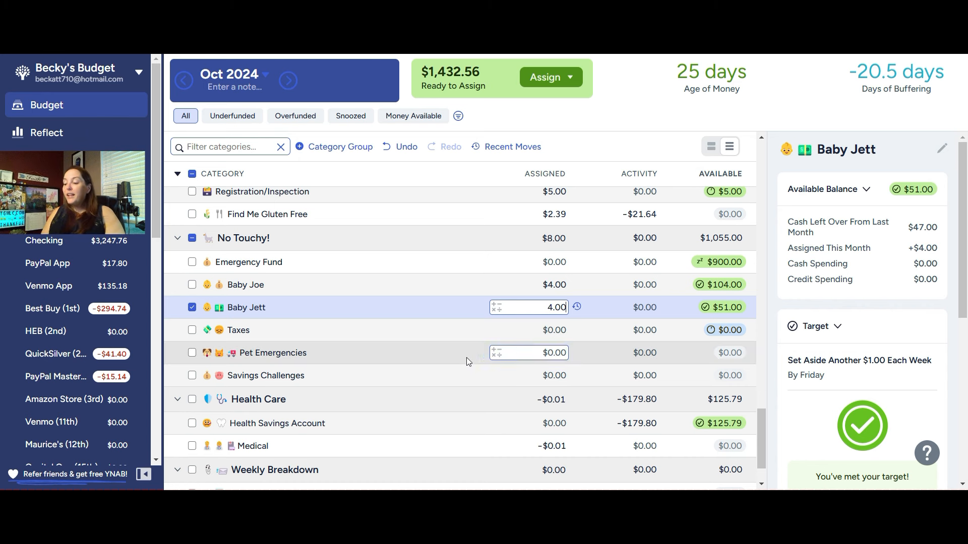
{"action": "left_click", "coordinate": [631, 90]}
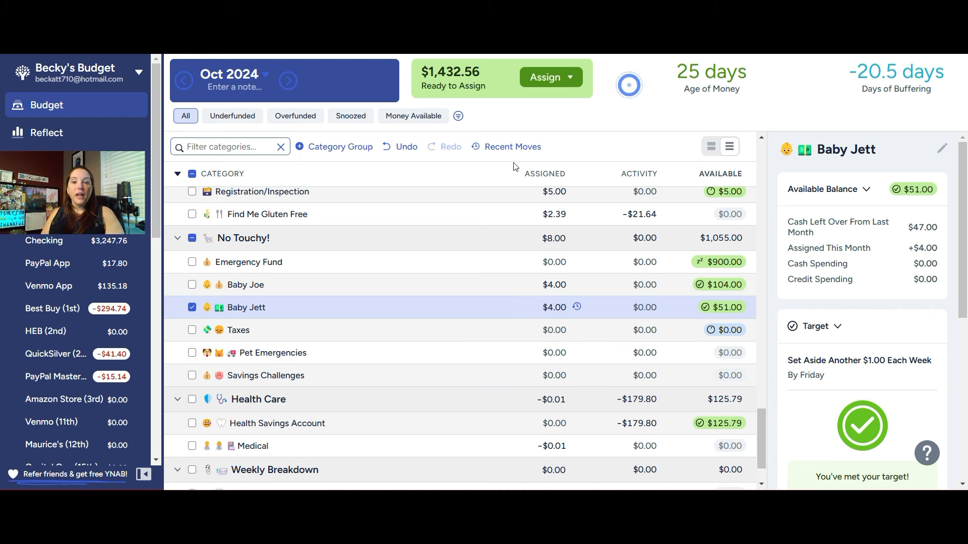